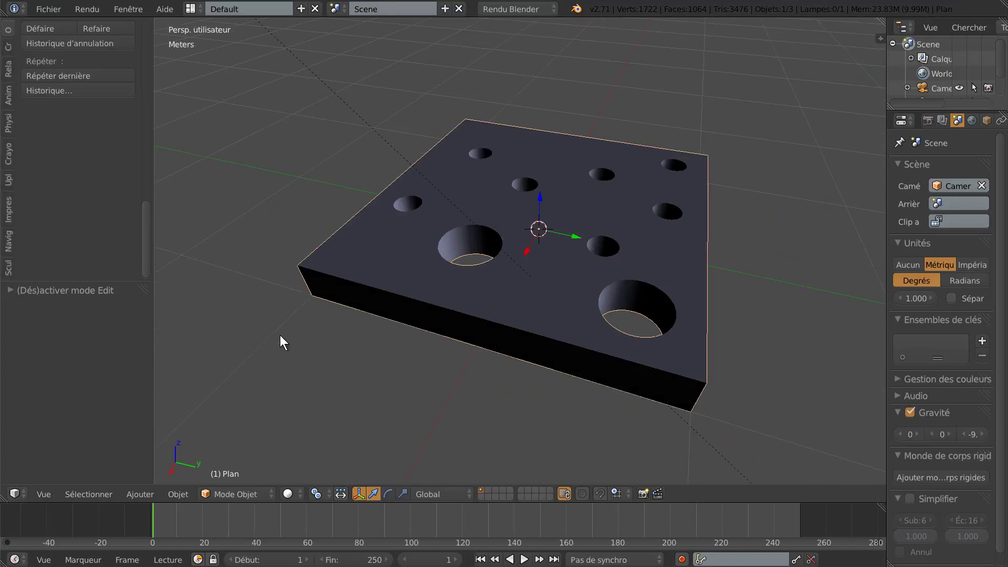
Delete the existing perforated plate object from the scene
scroll(759, 360, "up", 3)
scroll(759, 360, "down", 3)
middle_click_drag(535, 387, 569, 390)
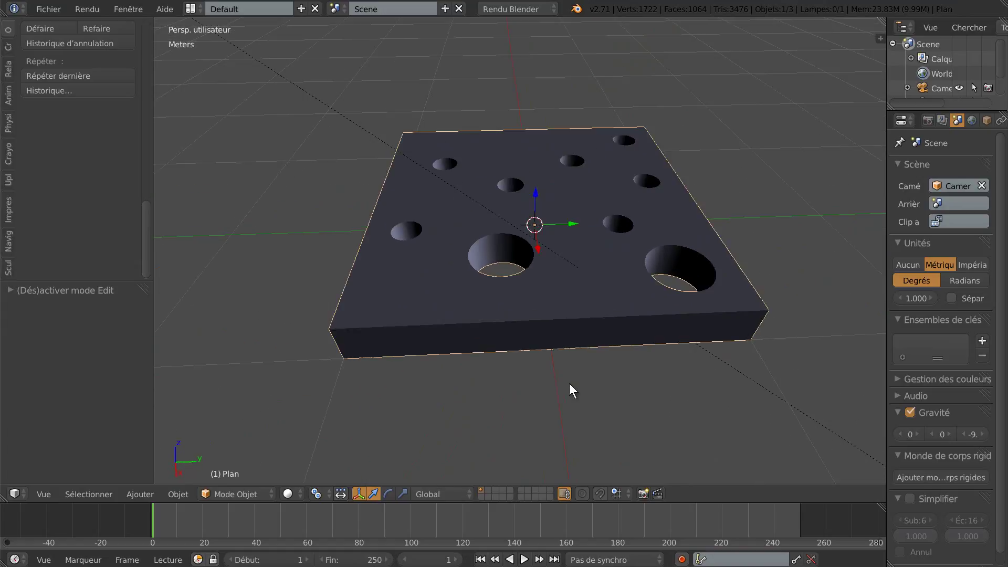
middle_click_drag(526, 388, 524, 405)
scroll(521, 382, "up", 3)
scroll(521, 382, "down", 3)
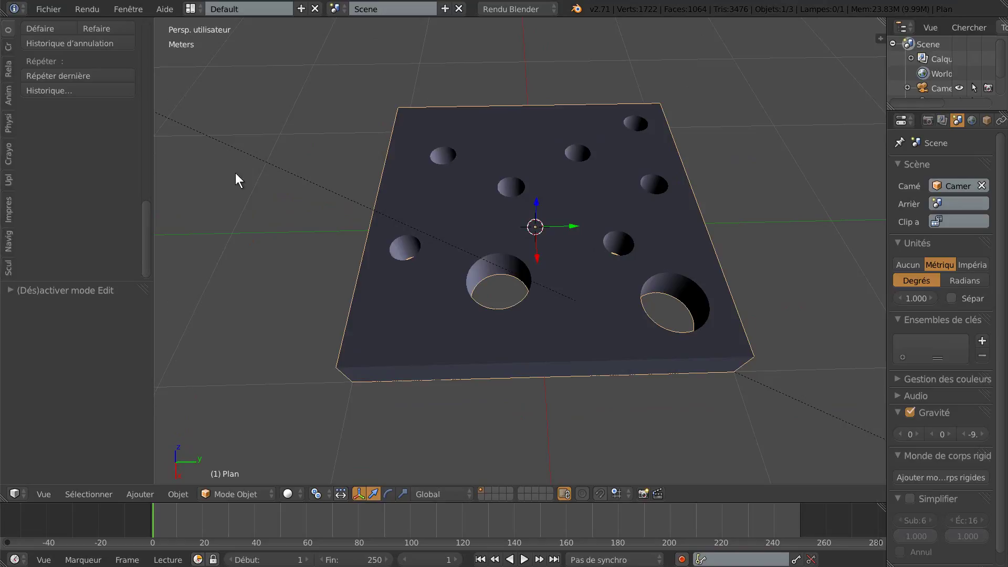
key("x")
left_click(471, 200)
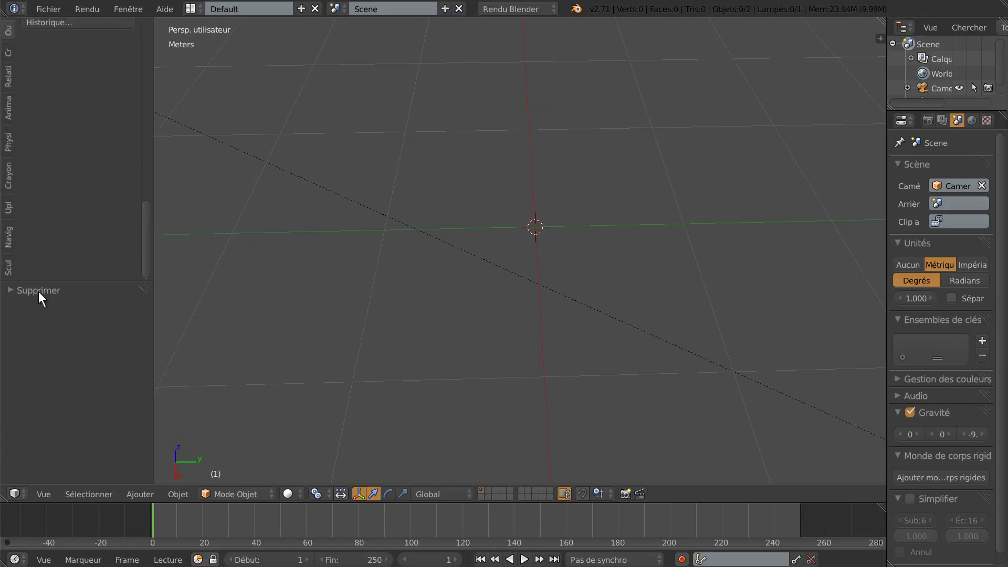
Add a mesh plane at the scene centre and enter Edit Mode on it
left_click(9, 52)
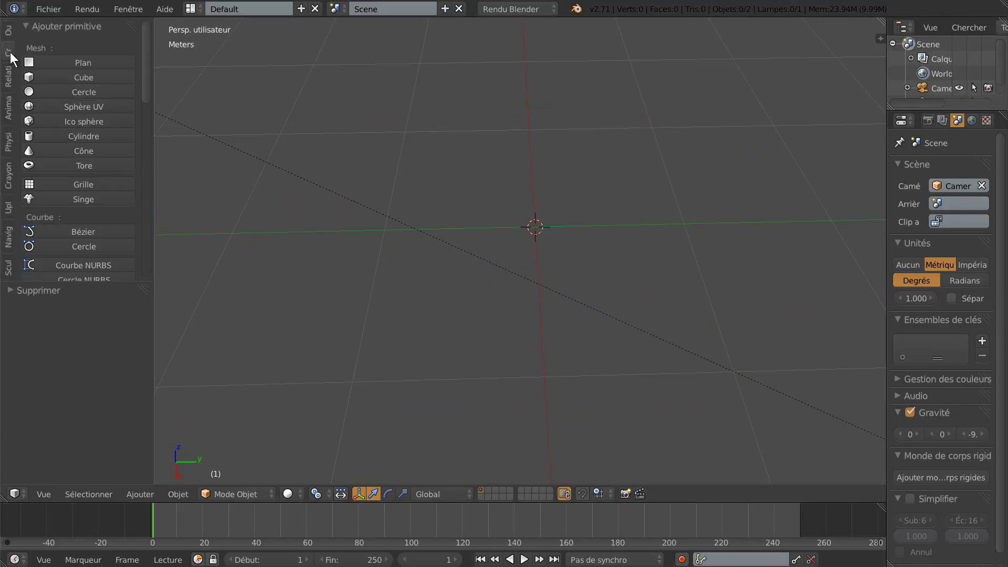
left_click(52, 64)
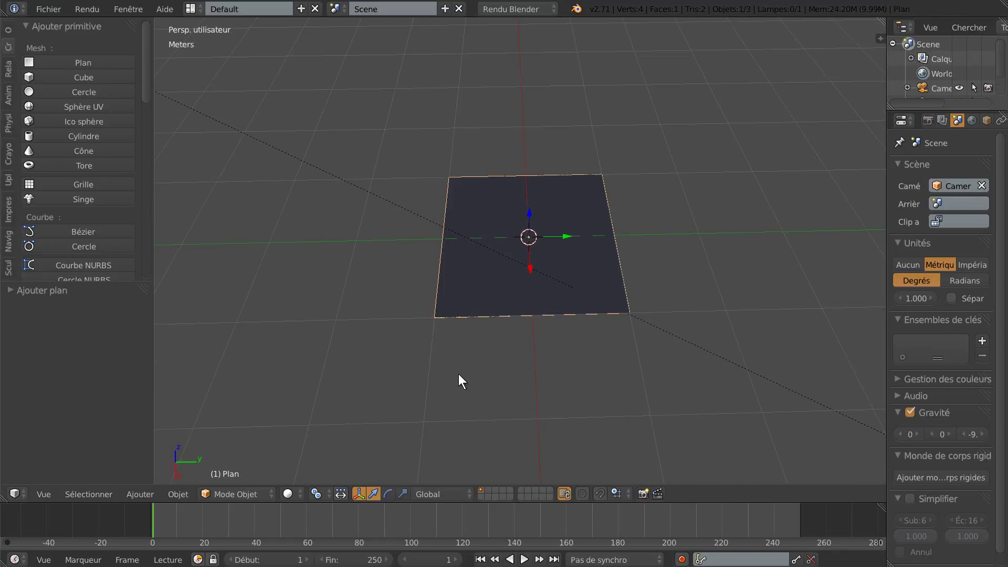
key("Tab")
scroll(488, 371, "up", 4)
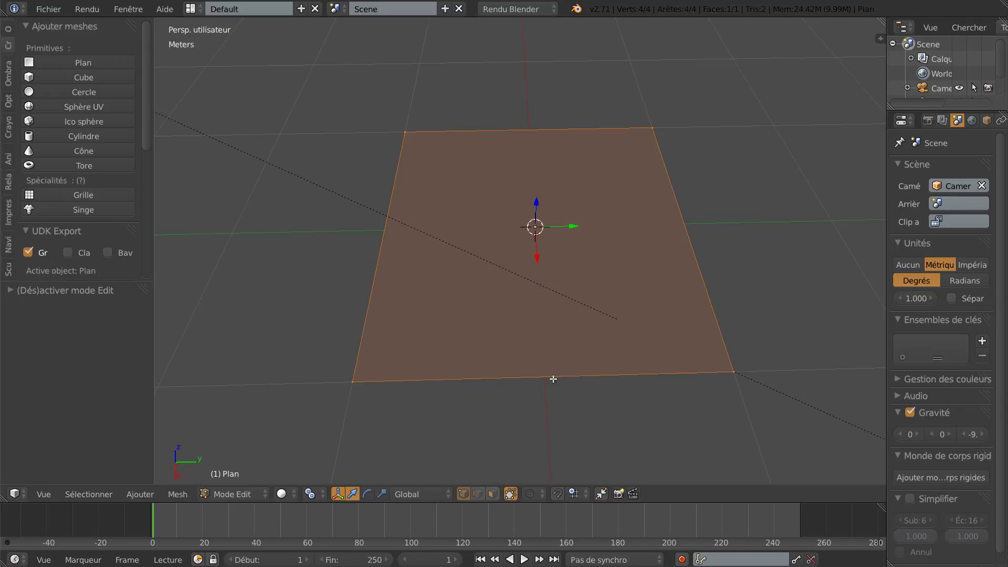
middle_click_drag(515, 400, 506, 369)
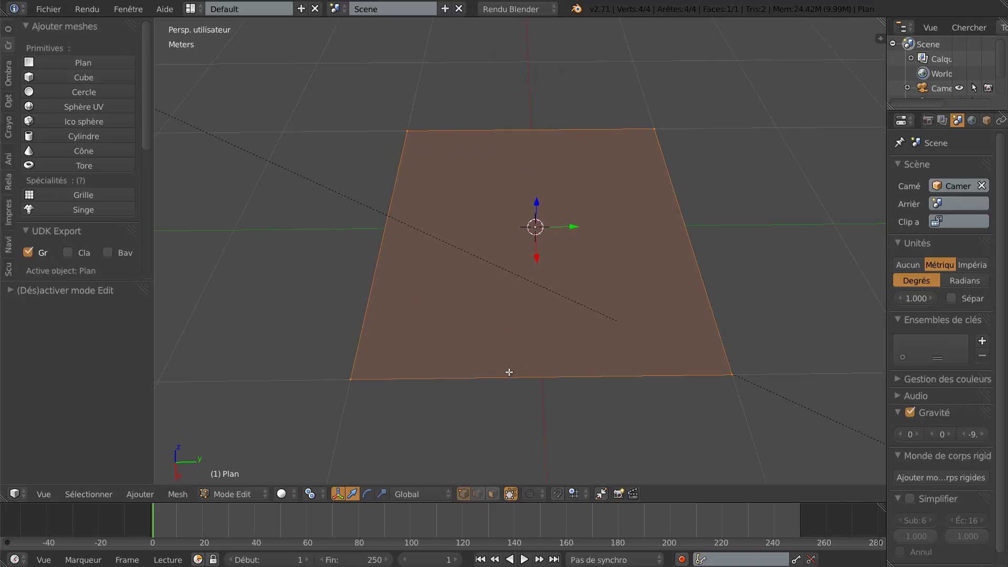
Cut the plane with 10 evenly spaced parallel edge loops in one direction, without sliding them
key("ctrl+r")
scroll(510, 376, "up", 7)
scroll(511, 378, "up", 2)
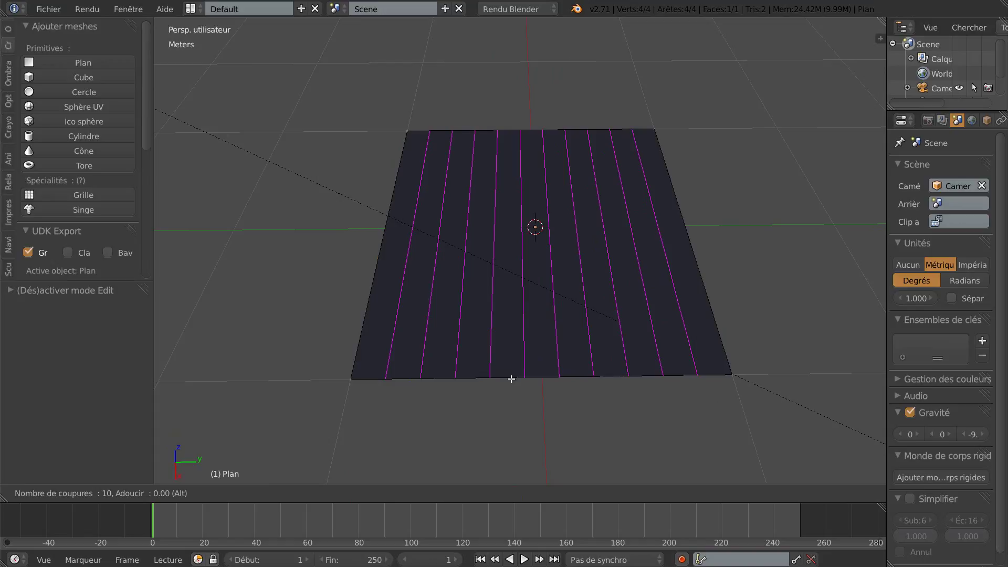
left_click(511, 379)
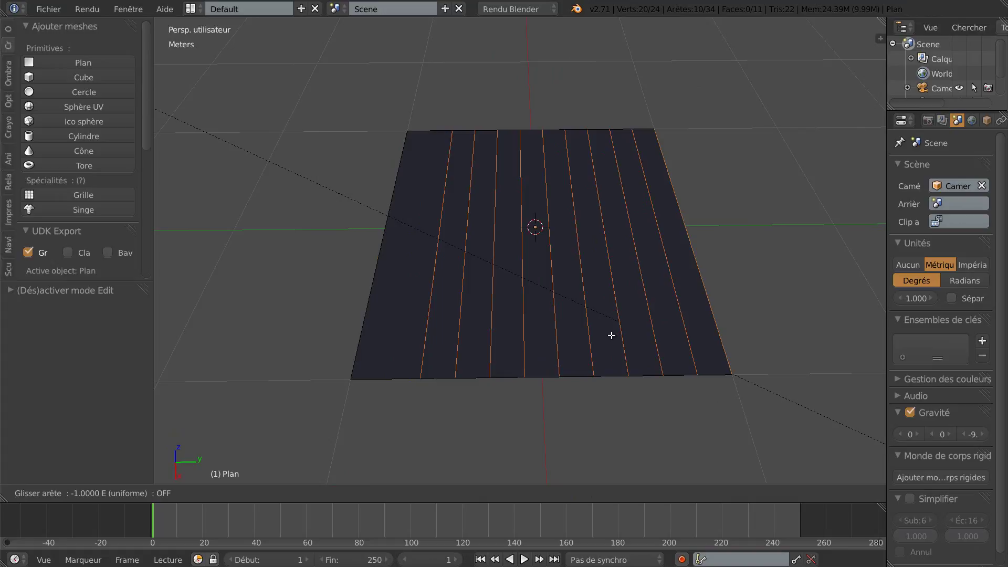
right_click(536, 344)
Cut the plane with 12 evenly spaced edge loops perpendicular to the existing ones, without sliding them
middle_click_drag(744, 297, 608, 396)
key("ctrl+r")
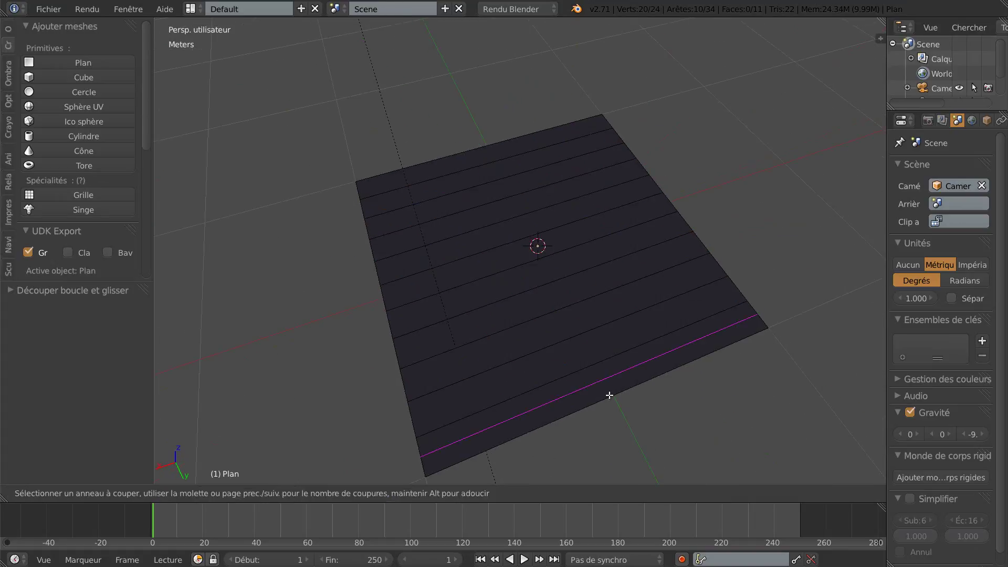
scroll(612, 399, "up", 11)
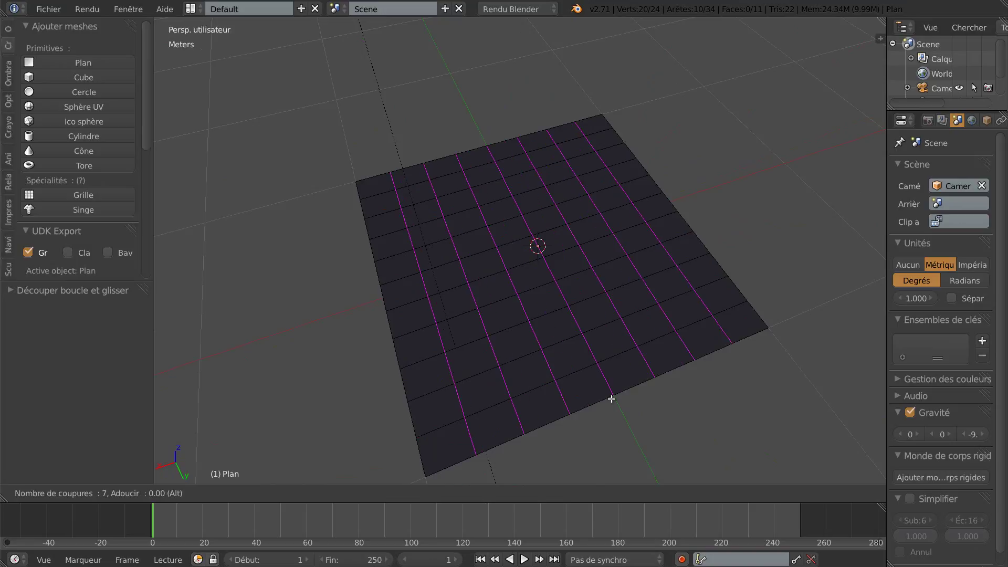
left_click(612, 399)
right_click(612, 398)
In face selection mode, select a 2×2 block of faces in the far-left area and two separate single faces in the far-right area
middle_click_drag(405, 388, 443, 356)
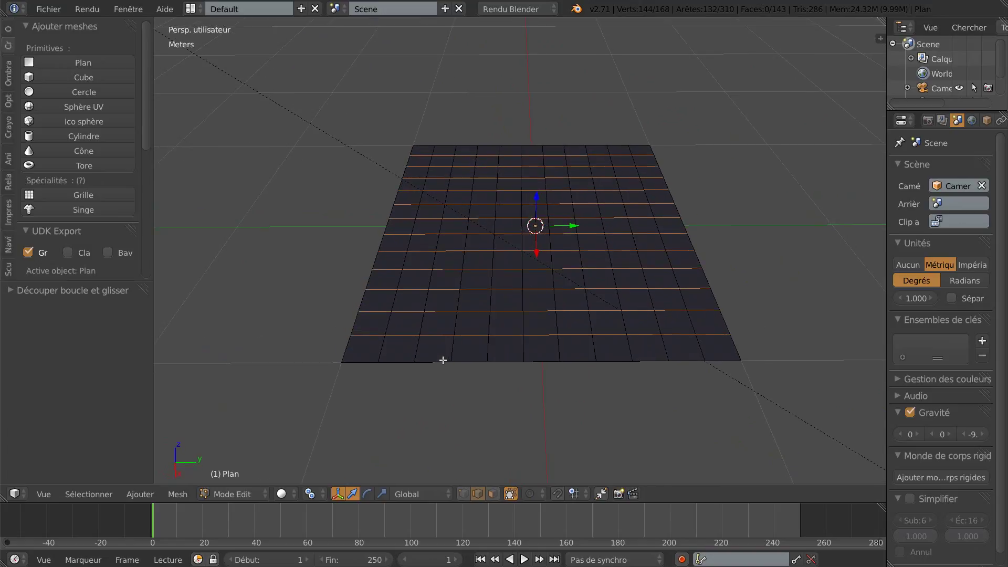
left_click(492, 494)
middle_click_drag(491, 428, 520, 371)
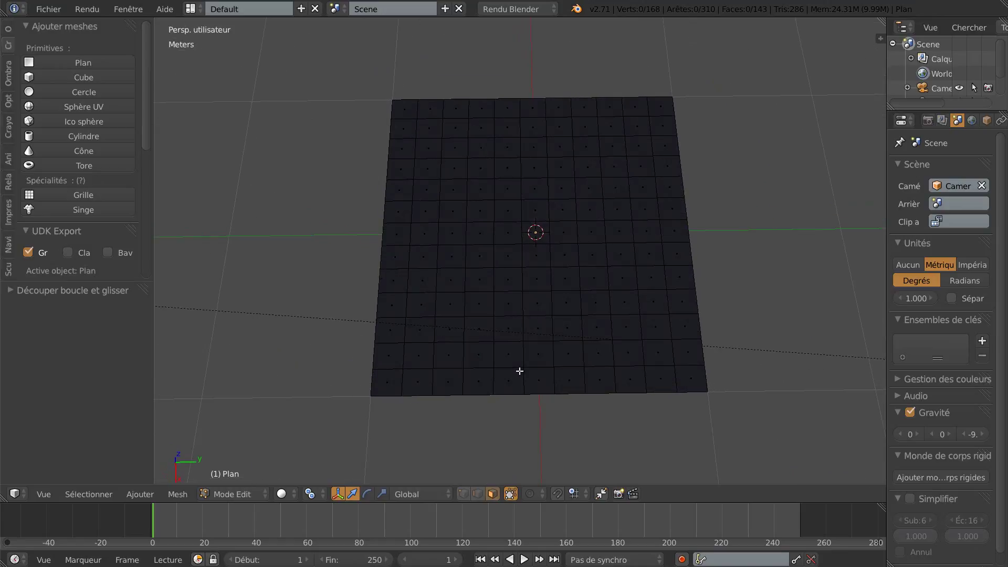
right_click(457, 166)
right_click(479, 166, "shift")
right_click(488, 192, "shift")
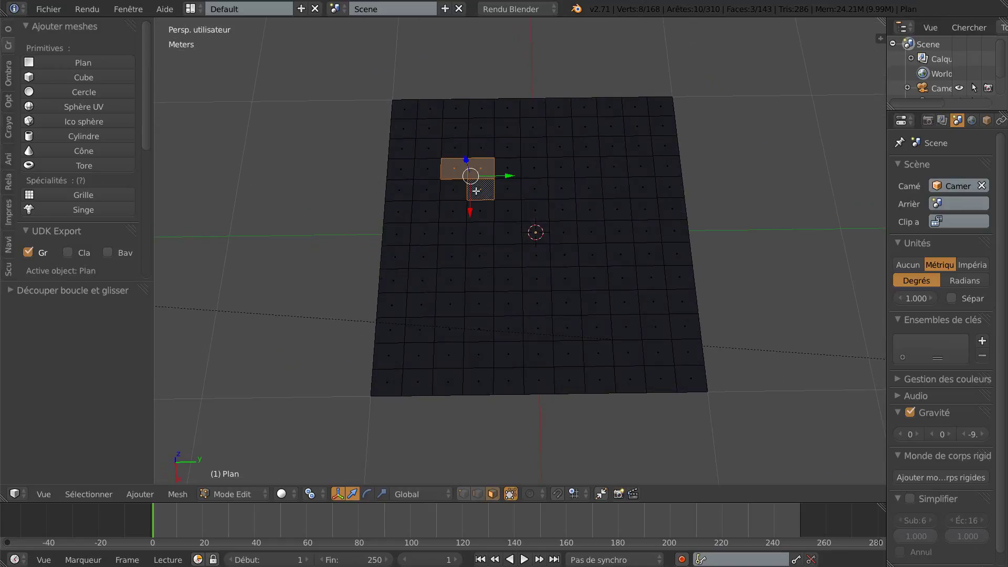
right_click(461, 191, "shift")
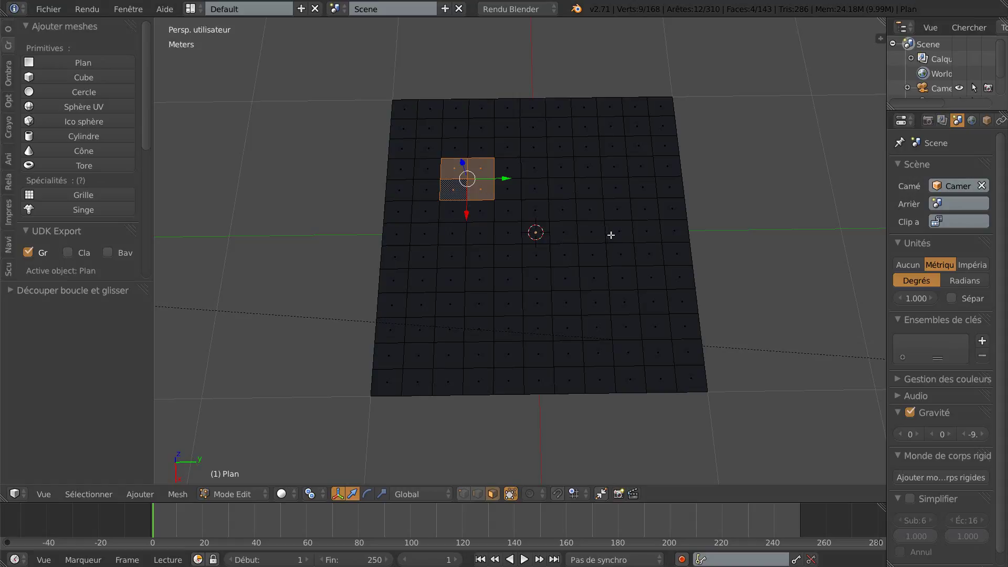
right_click(589, 210, "shift")
right_click(640, 147, "shift")
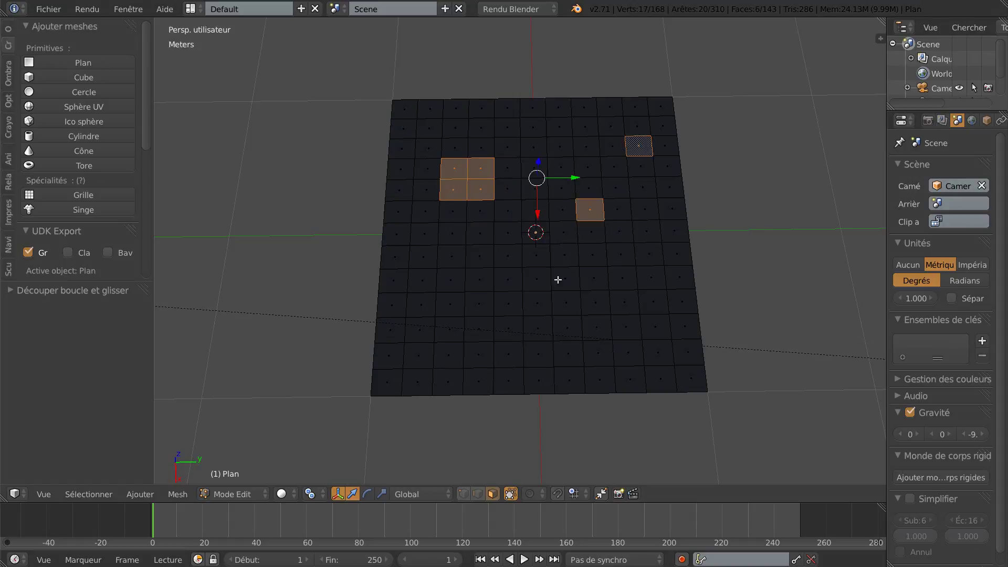
Add two 2×2 blocks of faces near the plane's front-left and front-right corners to the selection
right_click(450, 305, "shift")
right_click(475, 306, "shift")
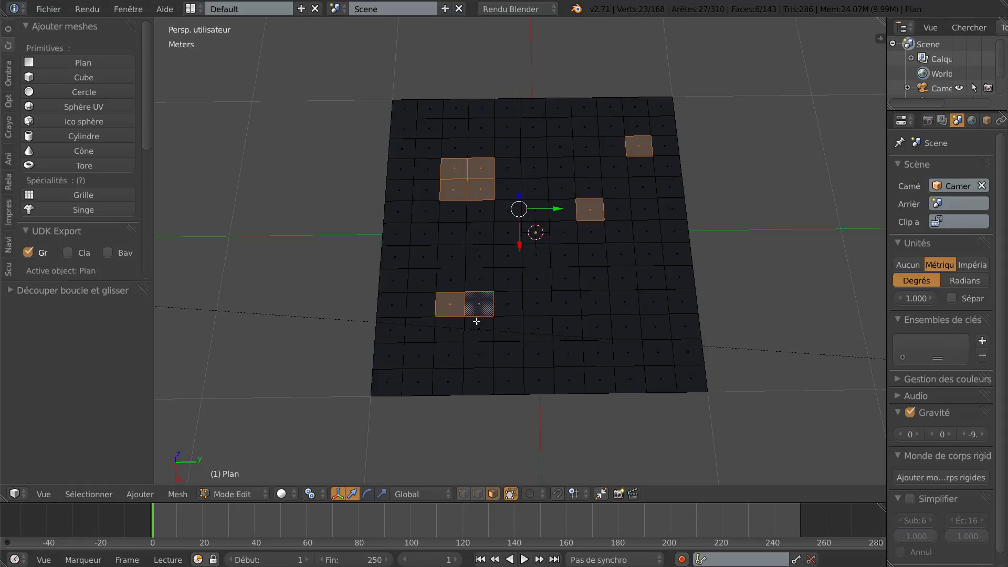
right_click(478, 328, "shift")
right_click(453, 331, "shift")
right_click(627, 301, "shift")
right_click(651, 302, "shift")
right_click(641, 333, "shift")
right_click(625, 330, "shift")
Add one more single face, in the second row from the plane's far edge near the middle, to the selection
scroll(652, 289, "up", 2)
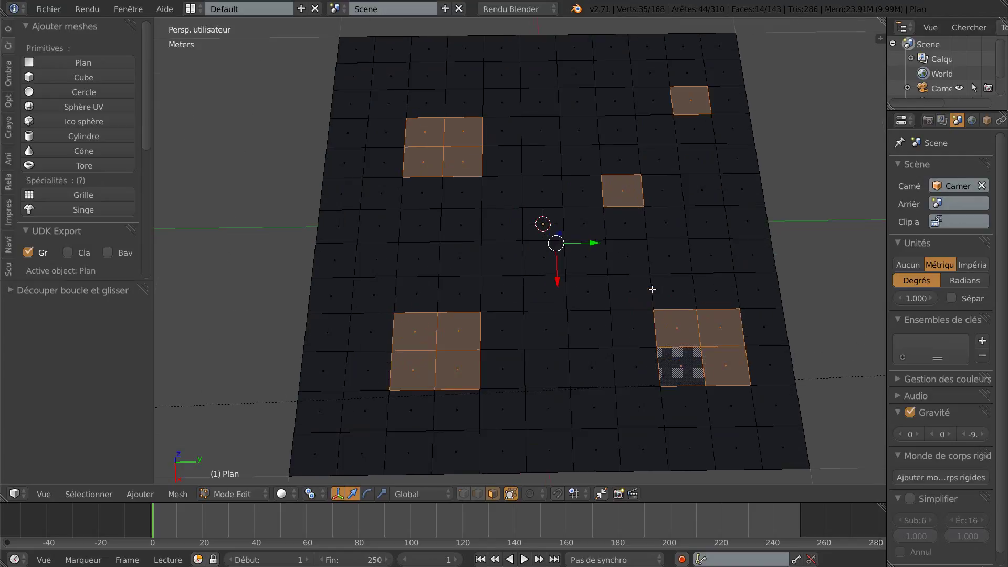
middle_click_drag(649, 312, 645, 270)
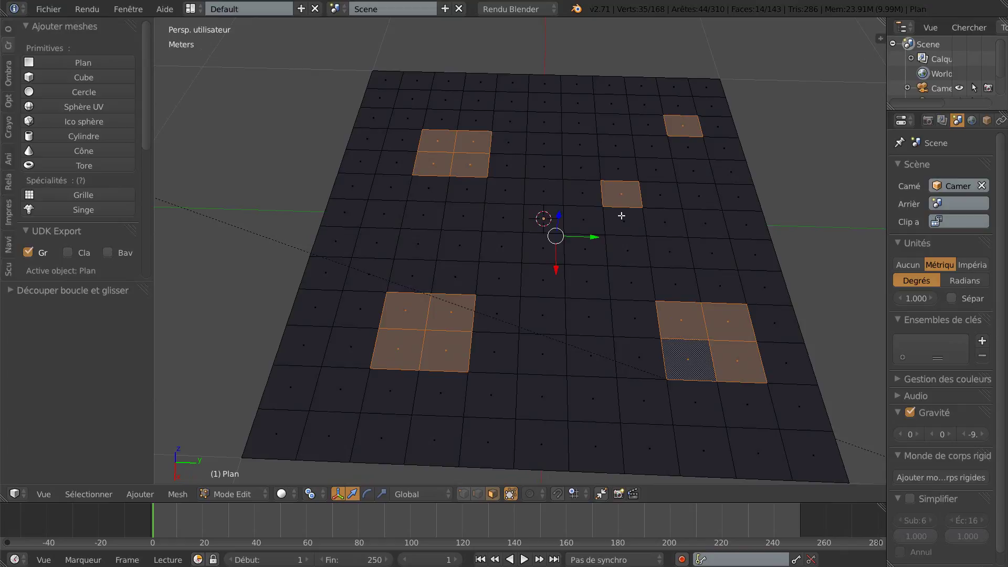
right_click(546, 104, "shift")
middle_click_drag(573, 202, 590, 231)
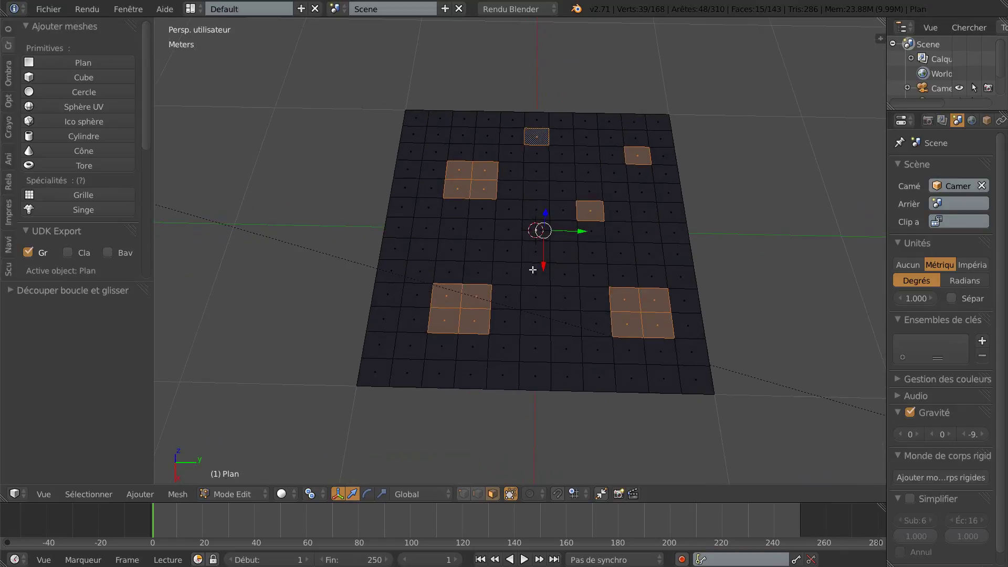
scroll(269, 315, "up", 1)
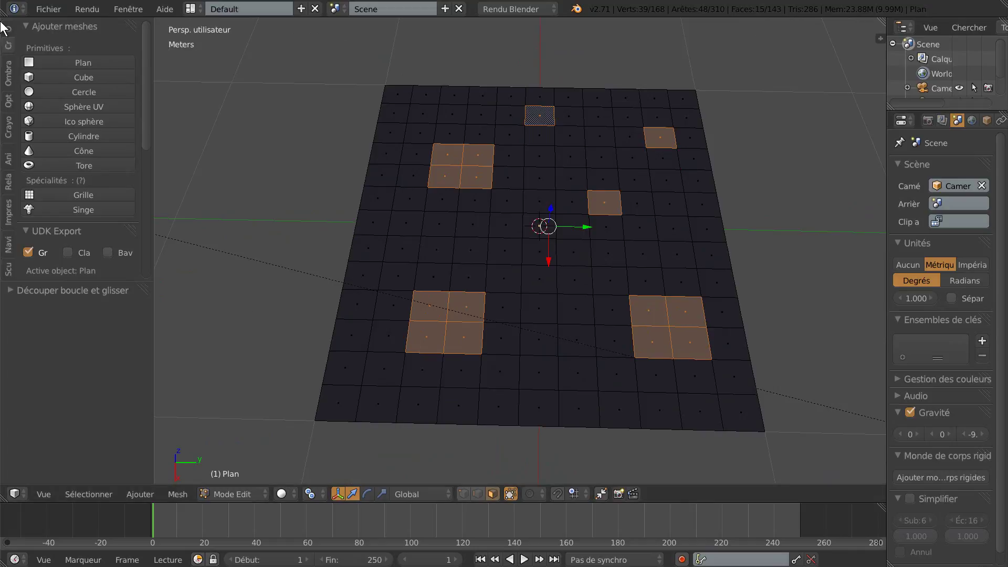
Subdivide the selected faces four times
scroll(147, 65, "down", 5)
left_click_drag(147, 65, 155, 254)
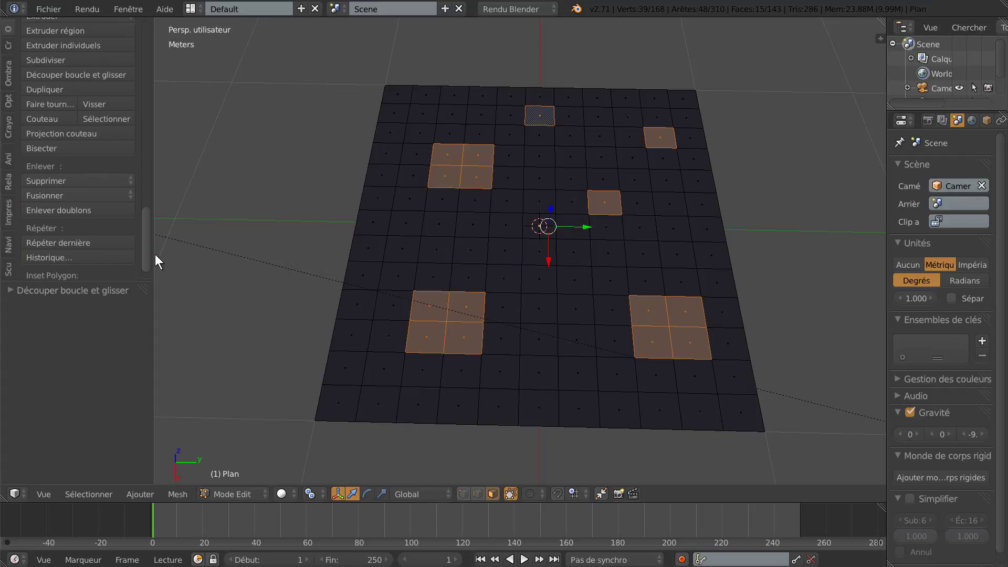
left_click_drag(155, 254, 155, 224)
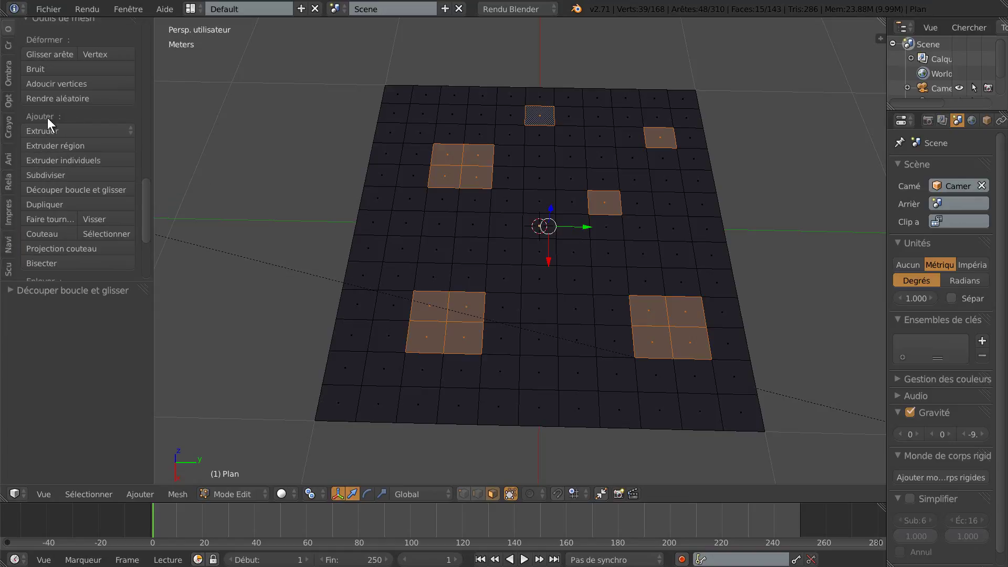
left_click(44, 175)
left_click(44, 173)
left_click(44, 173)
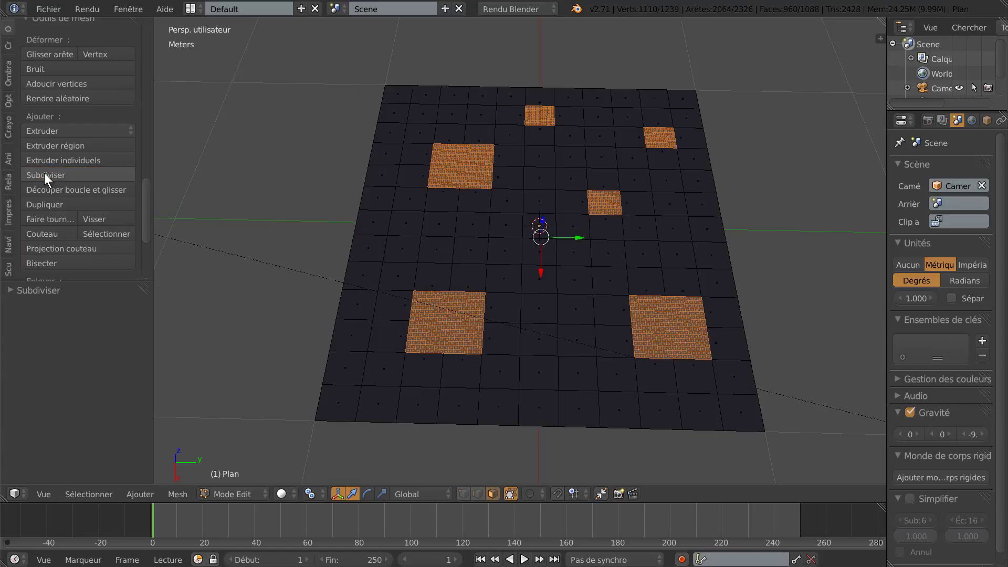
left_click(44, 173)
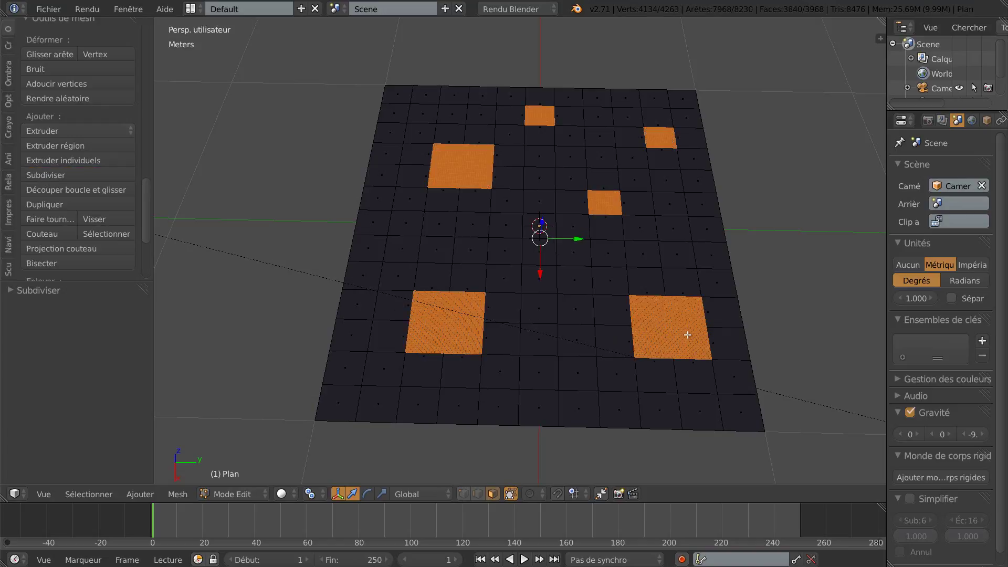
Examine the vertex density of the subdivided patches up close in vertex selection mode
scroll(348, 288, "down", 1)
middle_click_drag(345, 287, 344, 261)
scroll(347, 273, "up", 2)
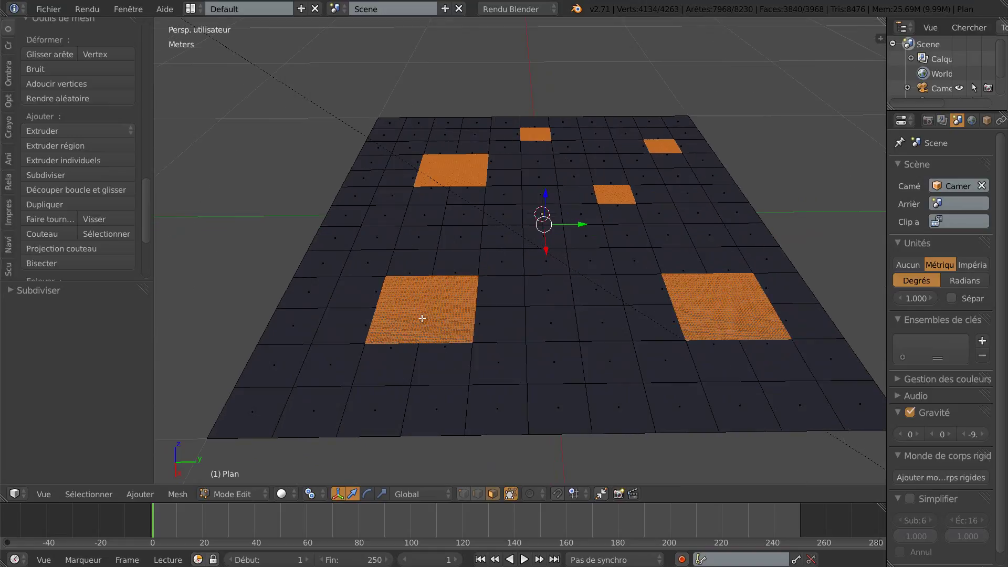
scroll(429, 318, "up", 2)
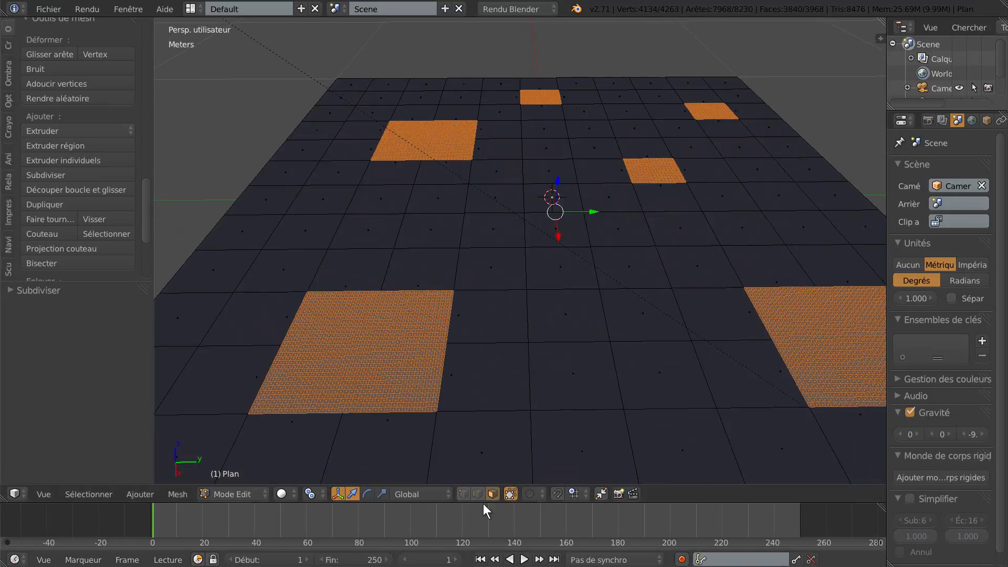
left_click(464, 493)
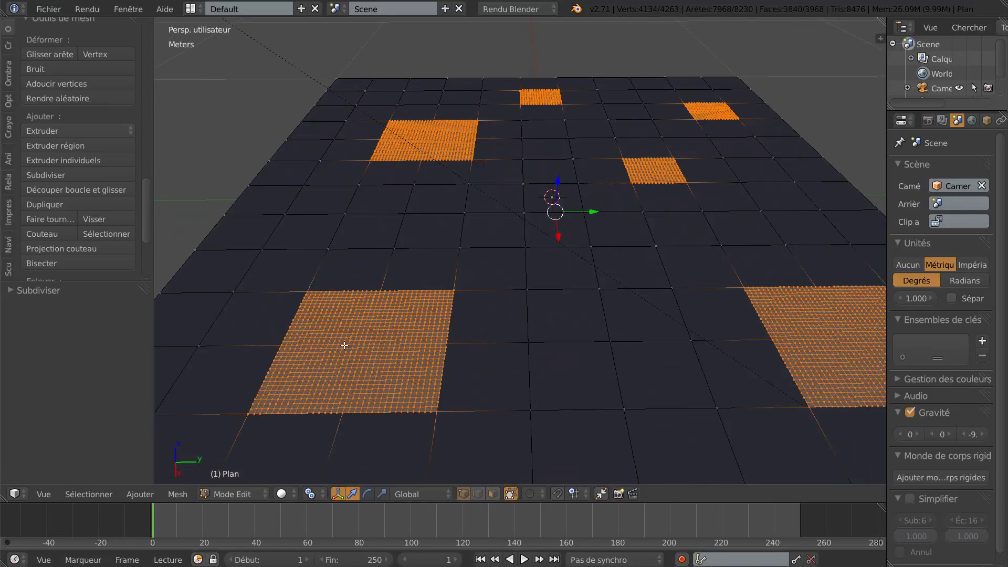
scroll(425, 352, "down", 2)
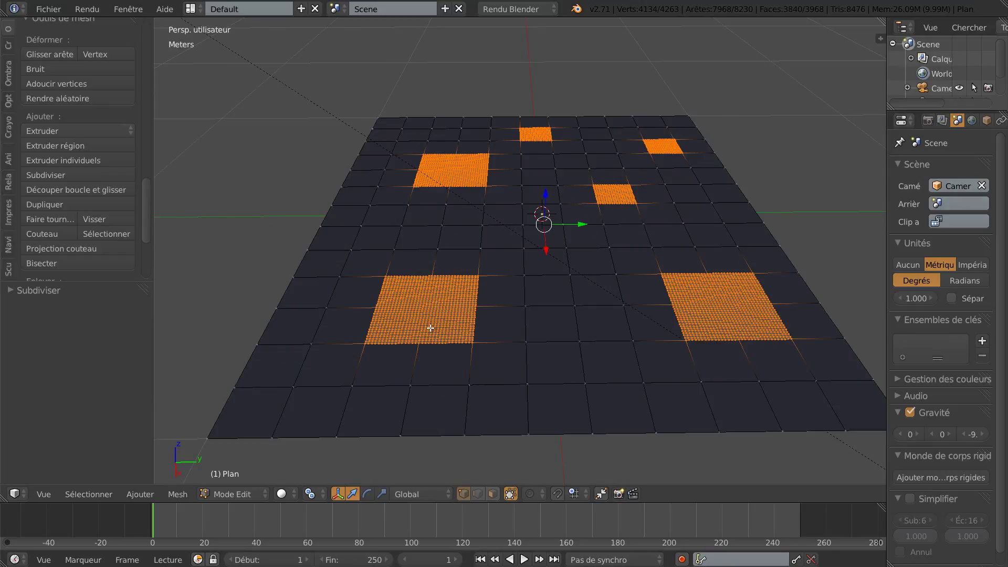
scroll(437, 332, "up", 2)
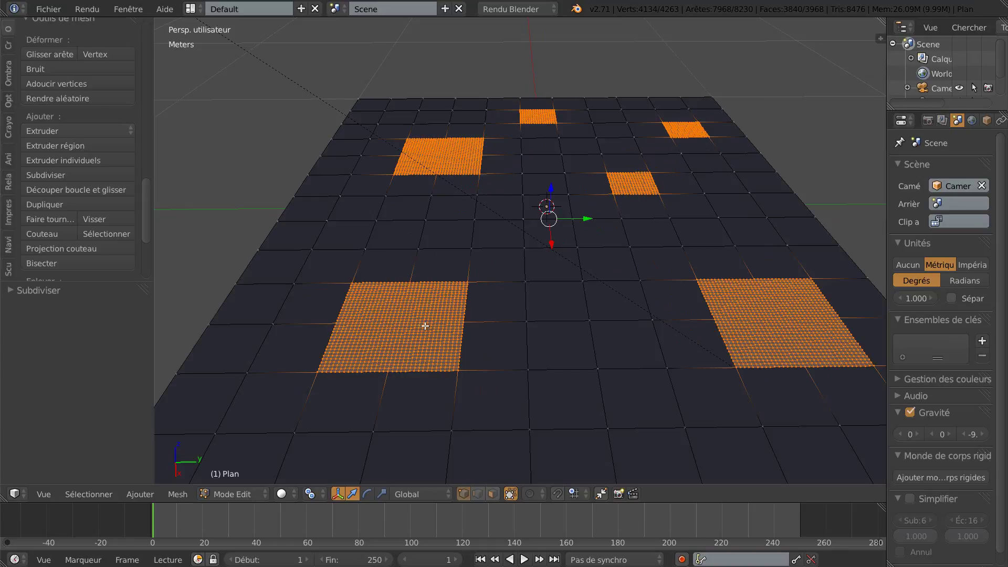
scroll(434, 324, "down", 1)
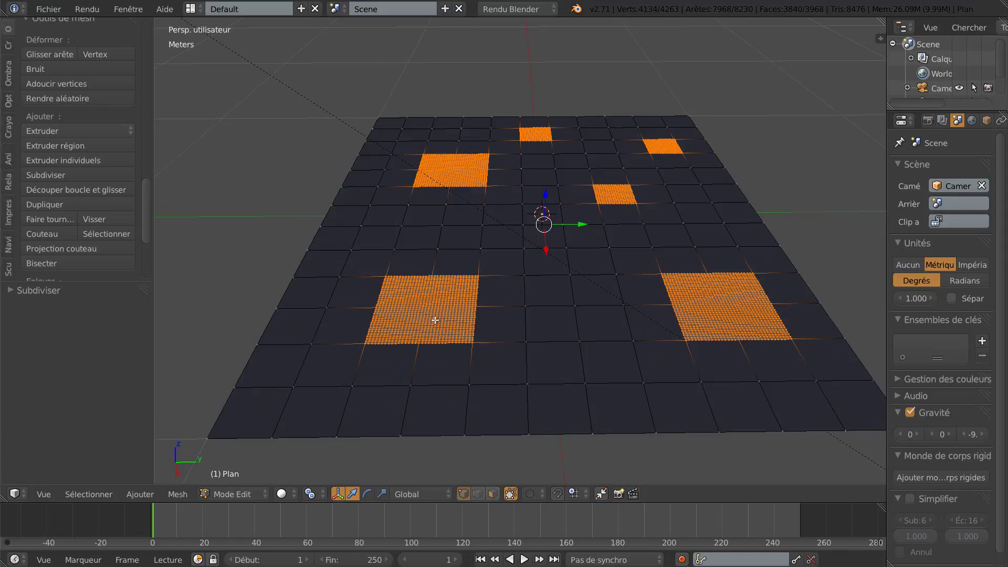
scroll(440, 316, "up", 2)
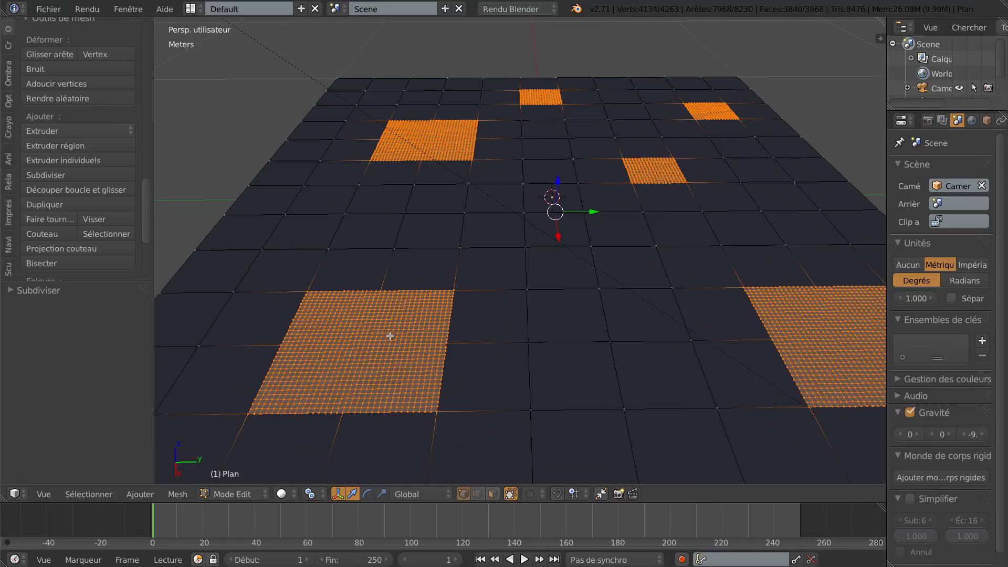
Return to face selection mode and delete the faces of the six subdivided patches, leaving square openings
left_click(495, 494)
scroll(498, 290, "down", 3)
scroll(497, 290, "down", 1)
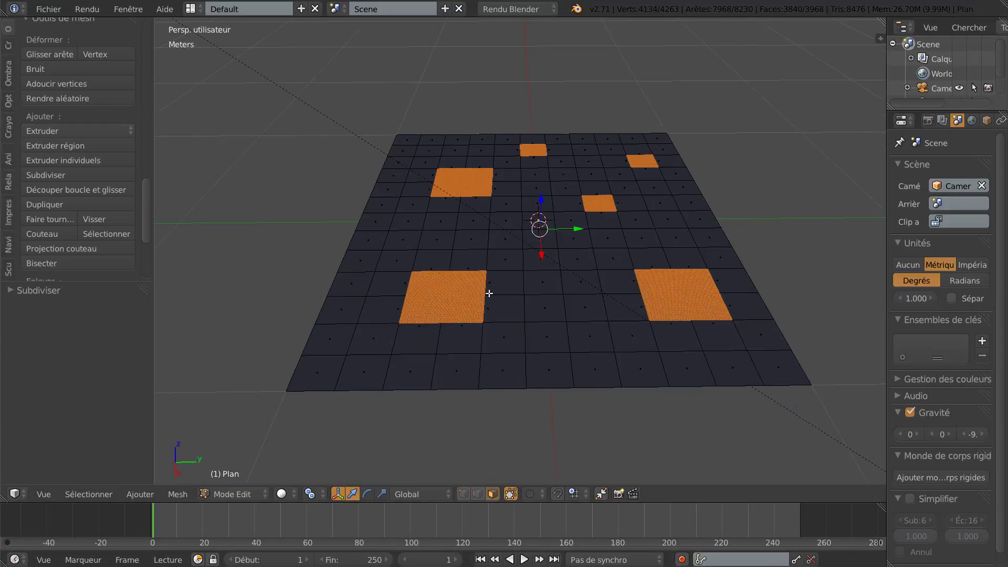
key("x")
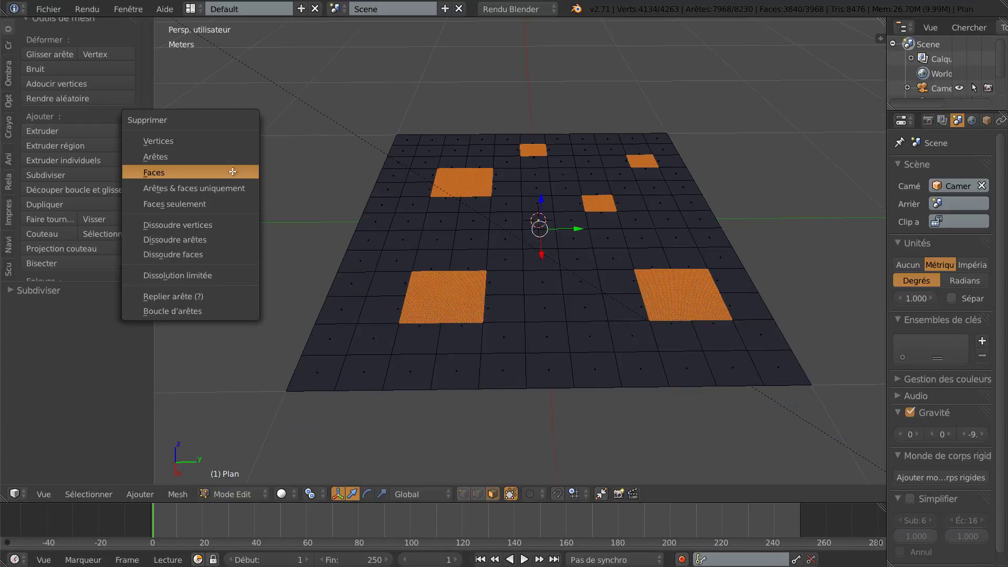
left_click(187, 174)
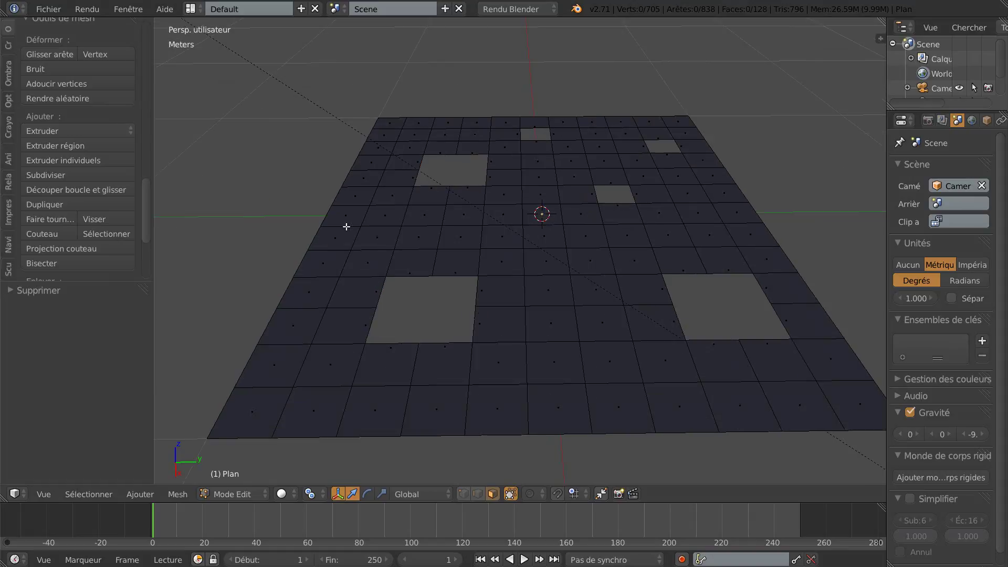
In vertex selection mode, select all the border vertices of the large near-left square opening
left_click(462, 494)
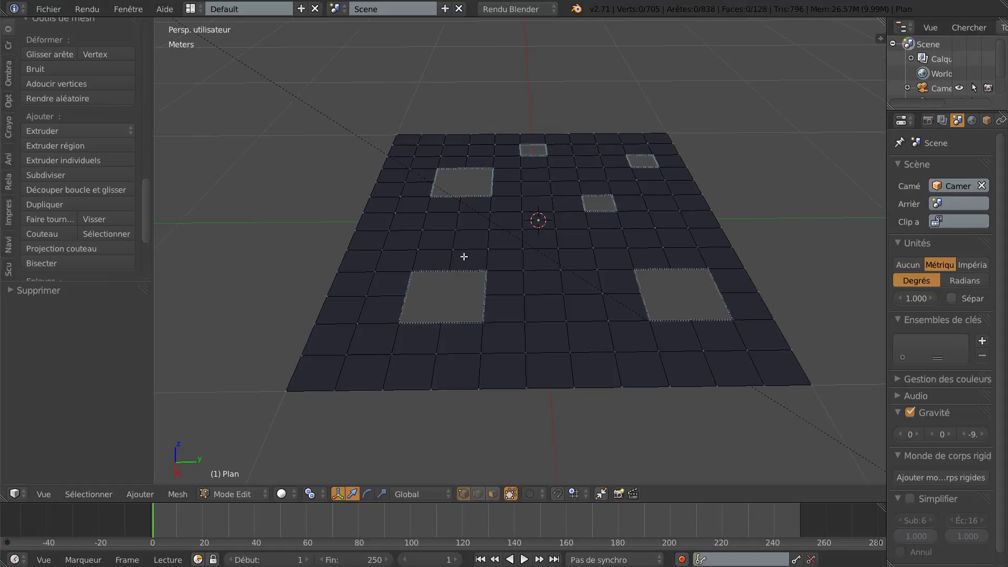
mouse_move(541, 266)
middle_mouse_down()
mouse_move(546, 285)
mouse_move(544, 276)
middle_mouse_up()
scroll(499, 308, "up", 2)
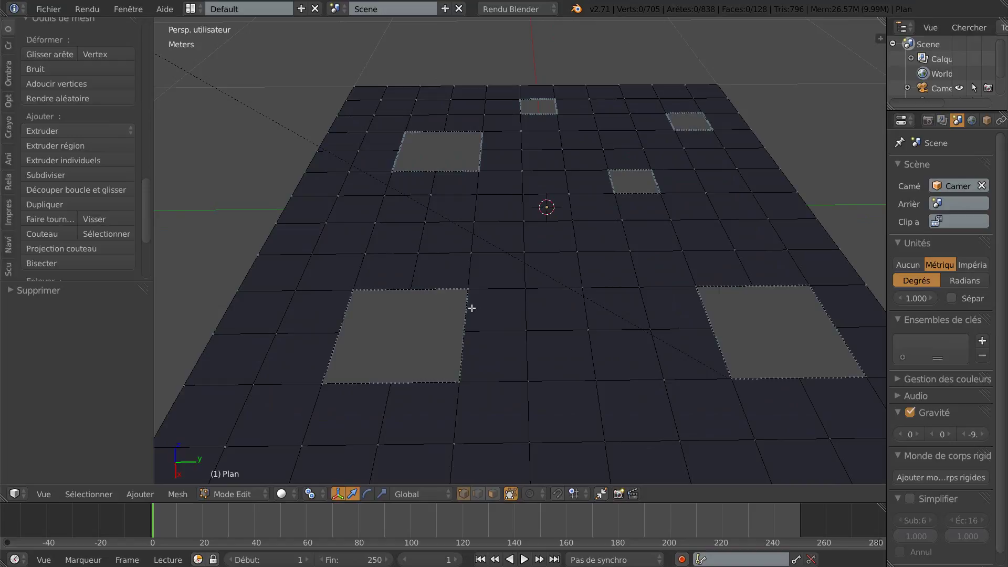
right_click(472, 308)
right_click(458, 367, "ctrl")
right_click(424, 389, "ctrl")
right_click(323, 383, "ctrl")
right_click(335, 335, "ctrl")
right_click(344, 303, "ctrl")
right_click(379, 287, "ctrl")
right_click(436, 283, "ctrl")
Add the complete border of the large near-right square opening to the vertex selection
right_click(710, 307, "ctrl")
right_click(726, 293, "ctrl")
right_click(780, 288, "ctrl")
right_click(816, 308, "ctrl")
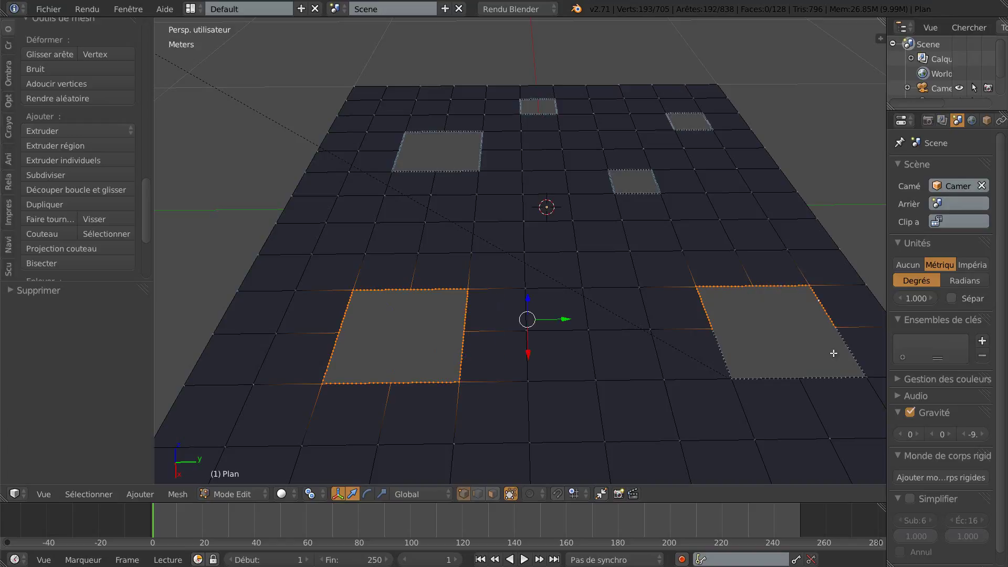
right_click(845, 349, "ctrl")
right_click(843, 368, "ctrl")
right_click(761, 368, "ctrl")
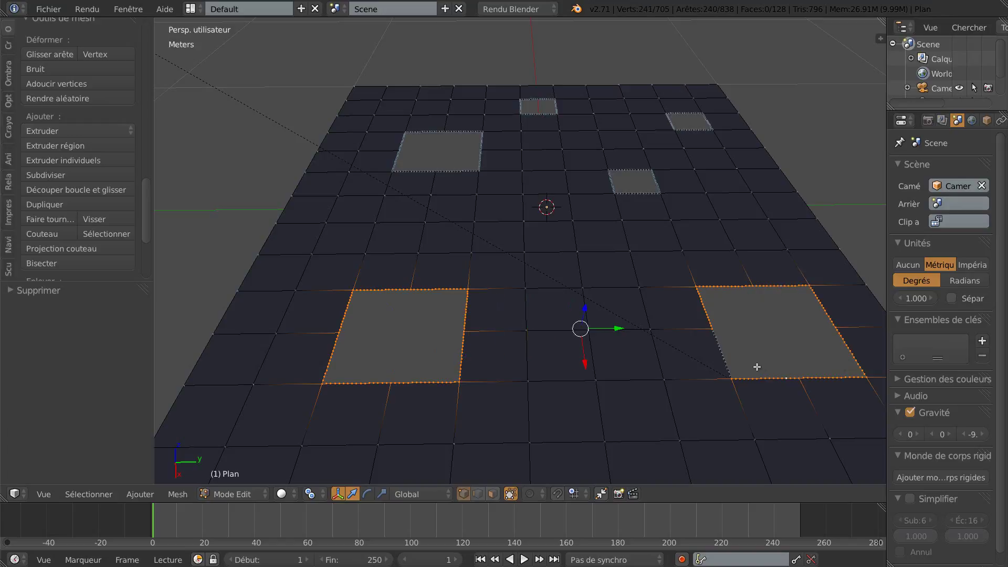
right_click(732, 356, "ctrl")
Add the border vertices of the small square opening nearest the plane's centre to the selection
right_click(638, 193, "ctrl")
right_click(653, 182, "ctrl")
right_click(630, 175, "ctrl")
right_click(618, 182, "ctrl")
Add the whole border of the large far-left square opening to the vertex selection
right_click(480, 144, "ctrl")
right_click(483, 156, "ctrl")
middle_click_drag(599, 164, 624, 318, "shift")
right_click(451, 298, "ctrl")
right_click(428, 297, "ctrl")
right_click(402, 282, "ctrl")
right_click(407, 256, "ctrl")
right_click(429, 251, "ctrl")
right_click(489, 237, "ctrl")
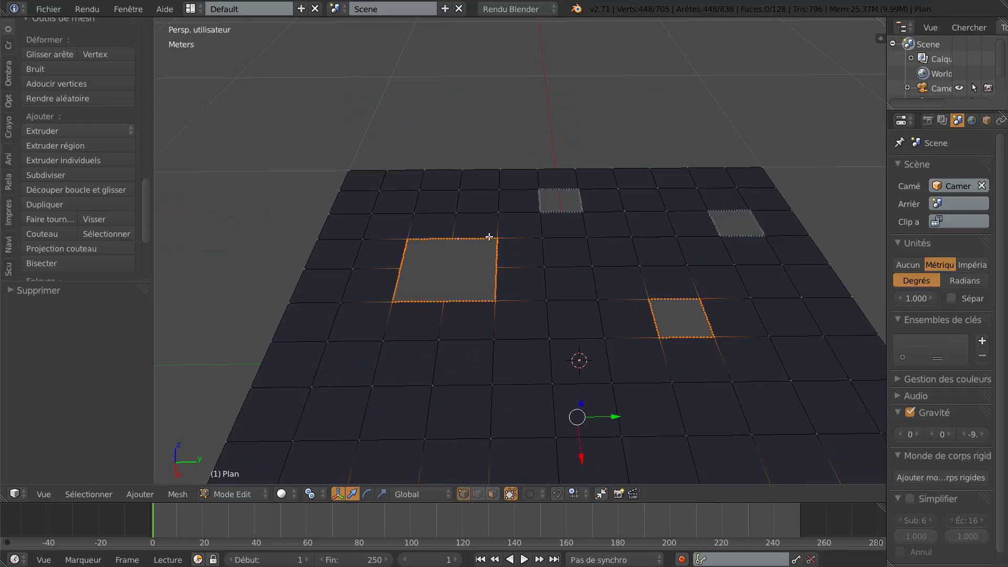
Add the border of the small square opening near the middle of the plane's far edge to the selection
right_click(557, 192, "ctrl")
right_click(574, 197, "ctrl")
right_click(559, 205, "shift")
right_click(550, 207, "ctrl")
right_click(555, 203, "ctrl")
Add the border of the small far-right square opening, completing the selection of all six openings
right_click(718, 223, "ctrl")
right_click(729, 217, "ctrl")
right_click(750, 219, "ctrl")
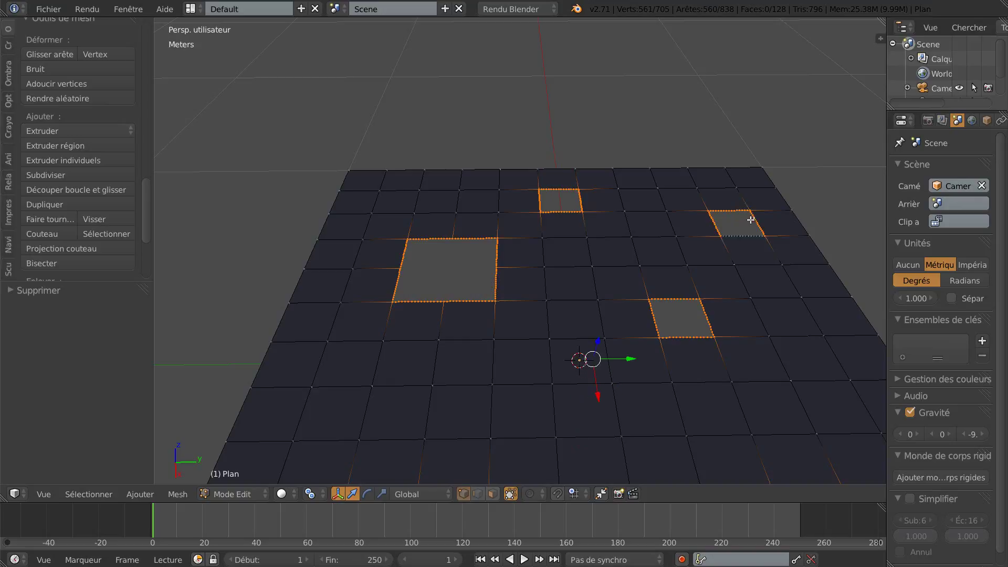
right_click(746, 231, "ctrl")
scroll(523, 283, "down", 5)
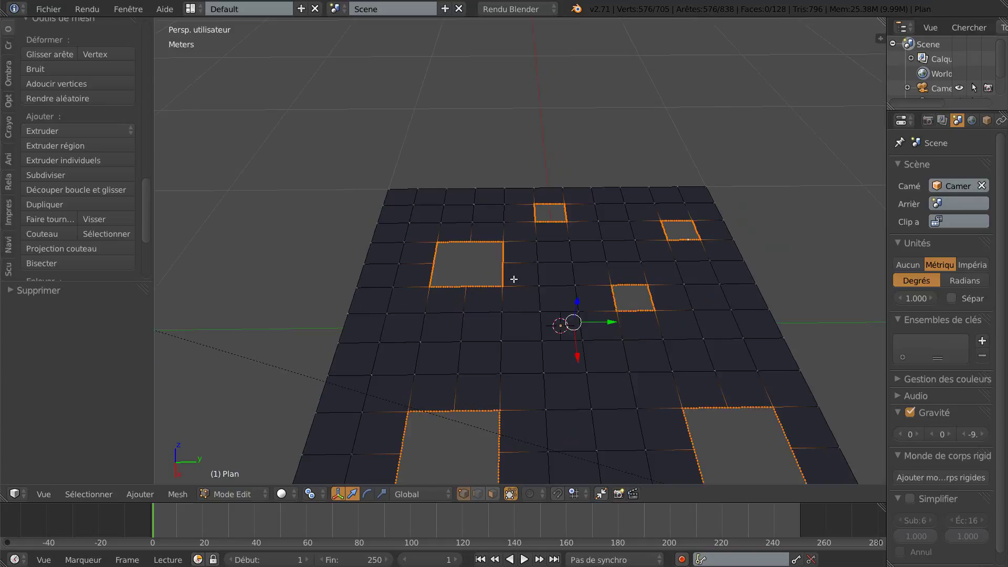
mouse_move(708, 217)
middle_mouse_down()
mouse_move(696, 239)
mouse_move(701, 221)
middle_mouse_up()
scroll(684, 239, "up", 1)
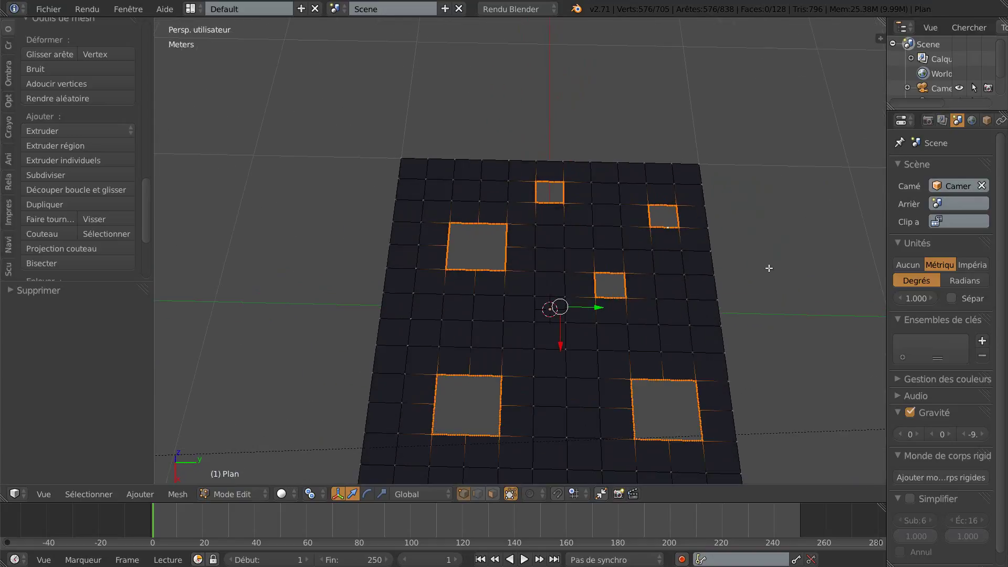
middle_click_drag(785, 271, 775, 224)
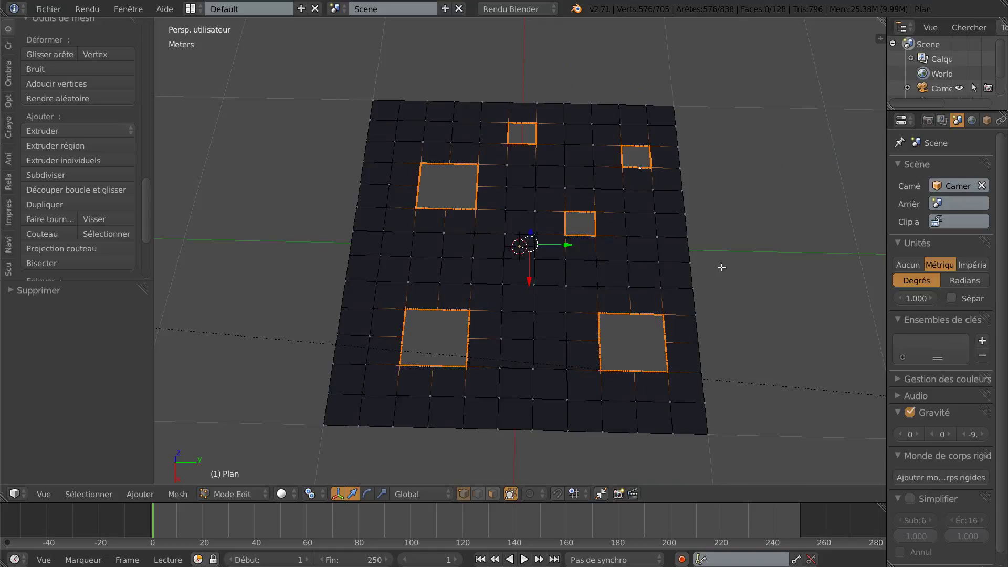
key("w")
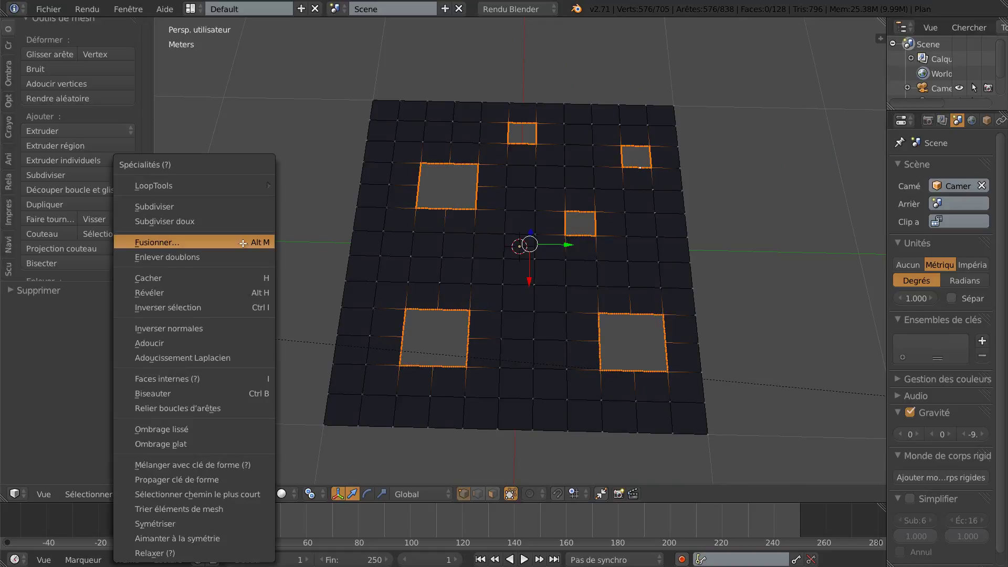
key("Escape")
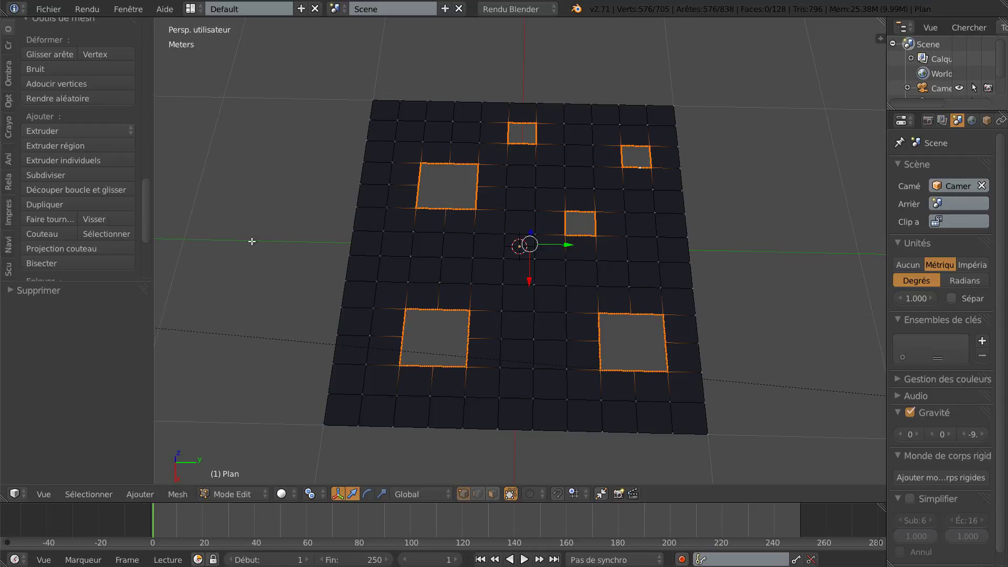
key("z")
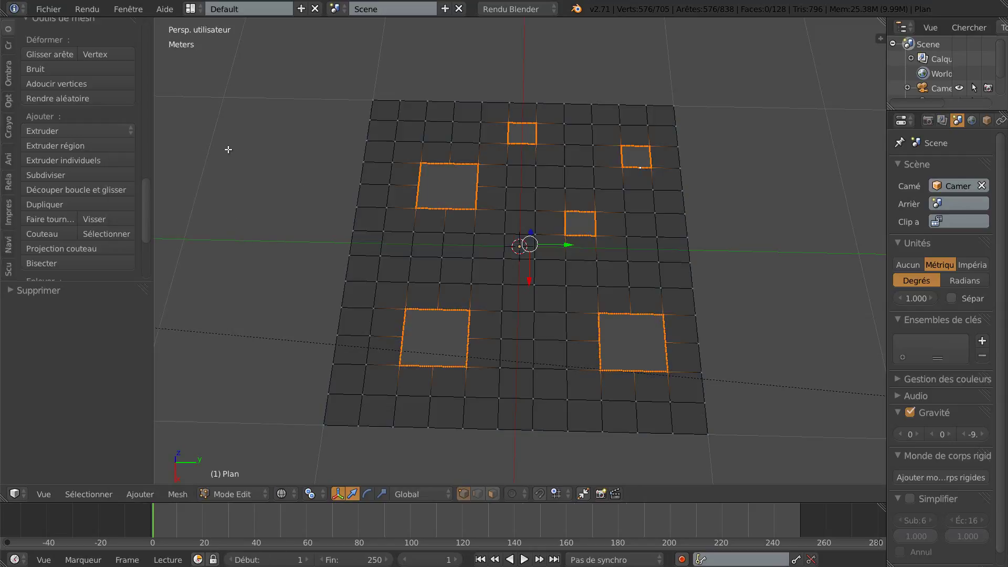
key("z")
key("z")
key("z")
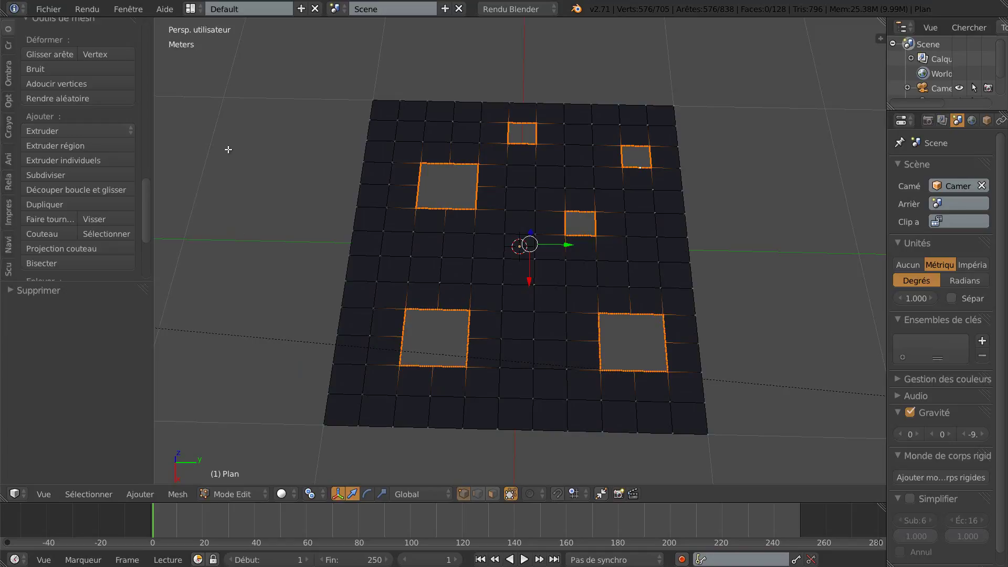
Reshape the six selected opening borders into circles with the LoopTools Circle operation
key("w")
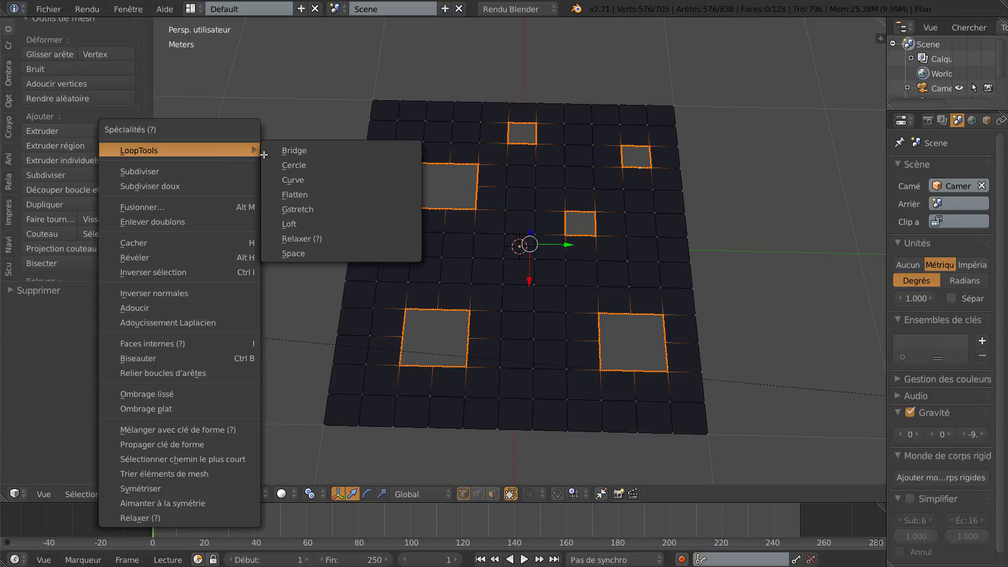
left_click(303, 167)
middle_click_drag(811, 292, 624, 382)
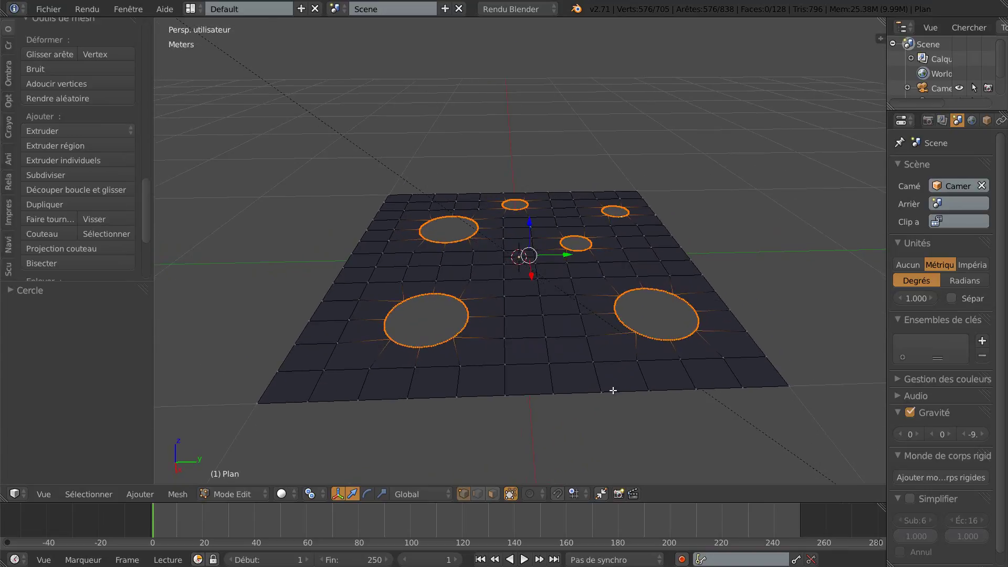
scroll(679, 414, "down", 1)
Select the whole mesh, extrude it upward along Z to give the plate thickness, and return to object mode
key("a")
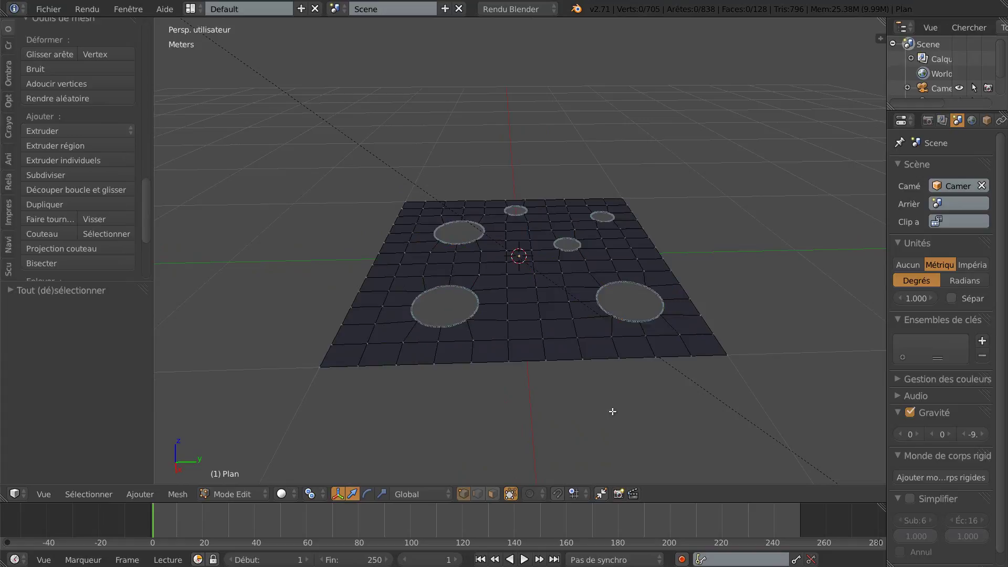
key("a")
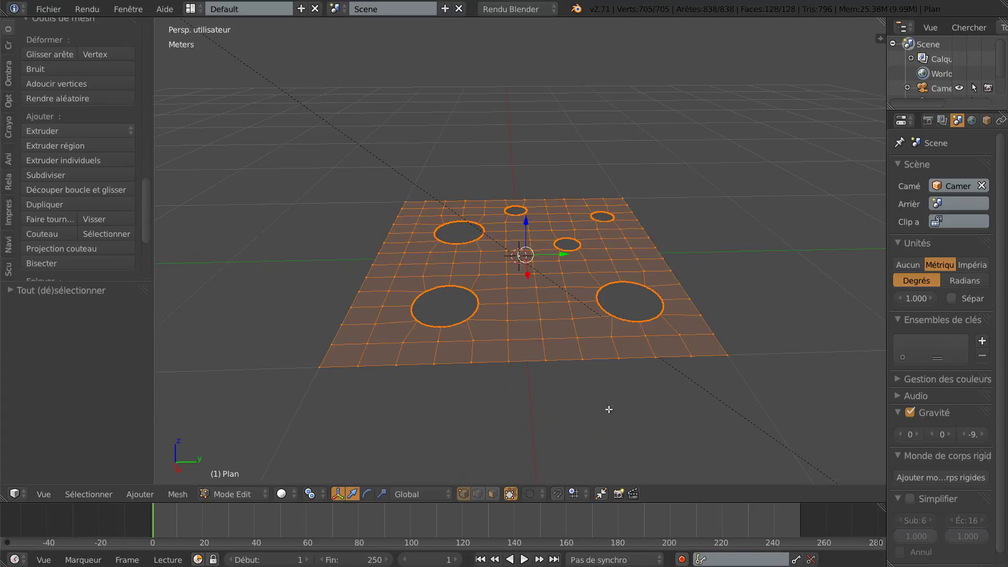
key("e")
right_click(609, 409)
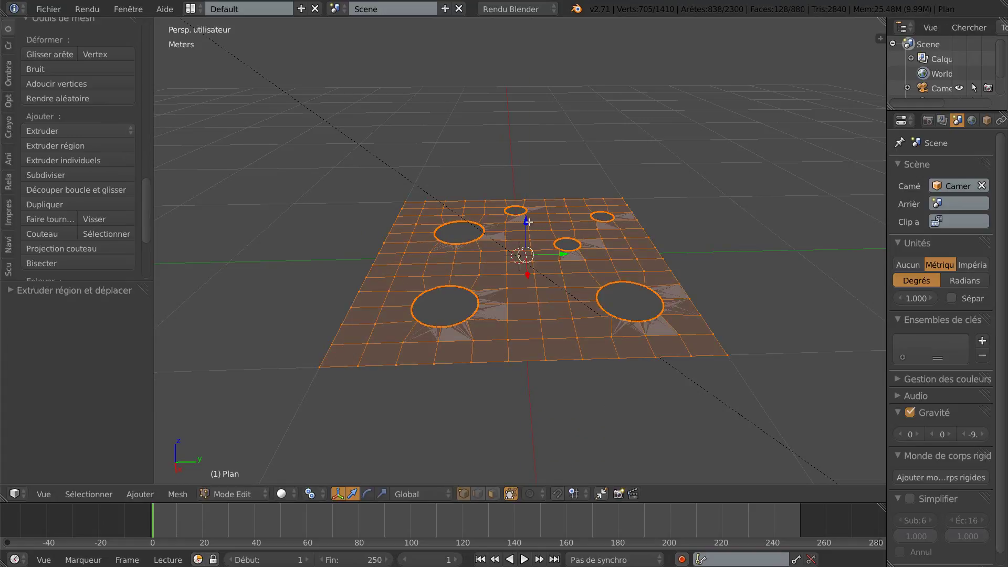
left_click_drag(528, 222, 530, 203)
middle_click_drag(491, 421, 424, 417)
key("Tab")
Examine the solid plate and its six round holes up close and from different angles in object mode
scroll(534, 412, "up", 2)
scroll(533, 403, "down", 2)
scroll(527, 383, "up", 3)
scroll(525, 372, "down", 1)
scroll(491, 381, "down", 2)
scroll(425, 409, "up", 2)
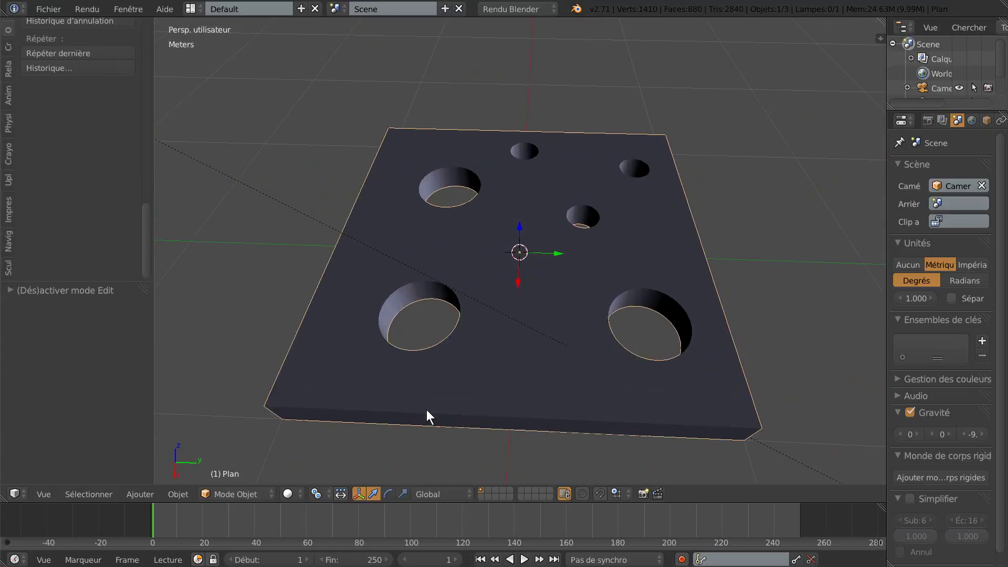
middle_click_drag(765, 285, 773, 265)
scroll(779, 262, "down", 1)
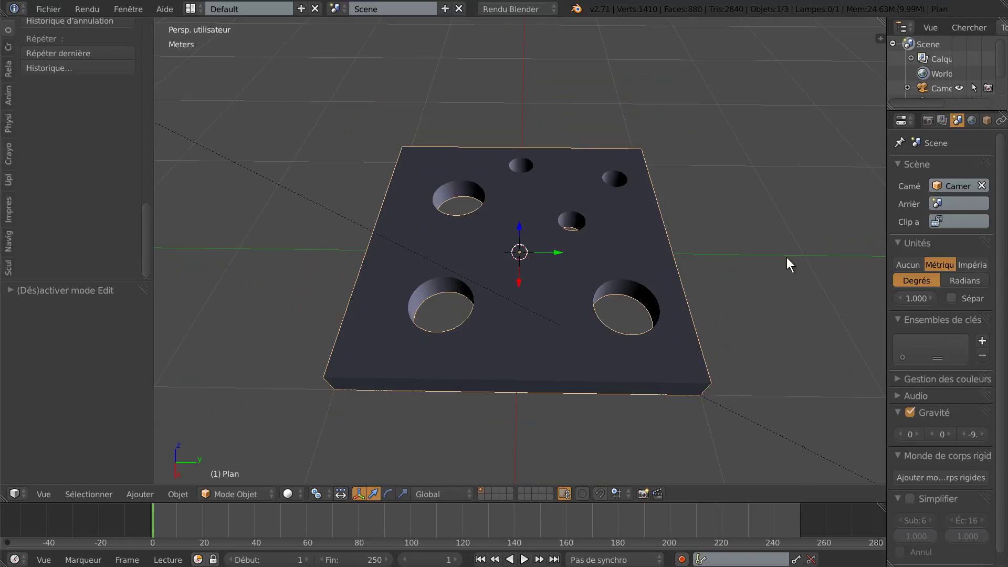
mouse_move(799, 261)
middle_mouse_down()
mouse_move(799, 279)
mouse_move(758, 261)
mouse_move(792, 274)
middle_mouse_up()
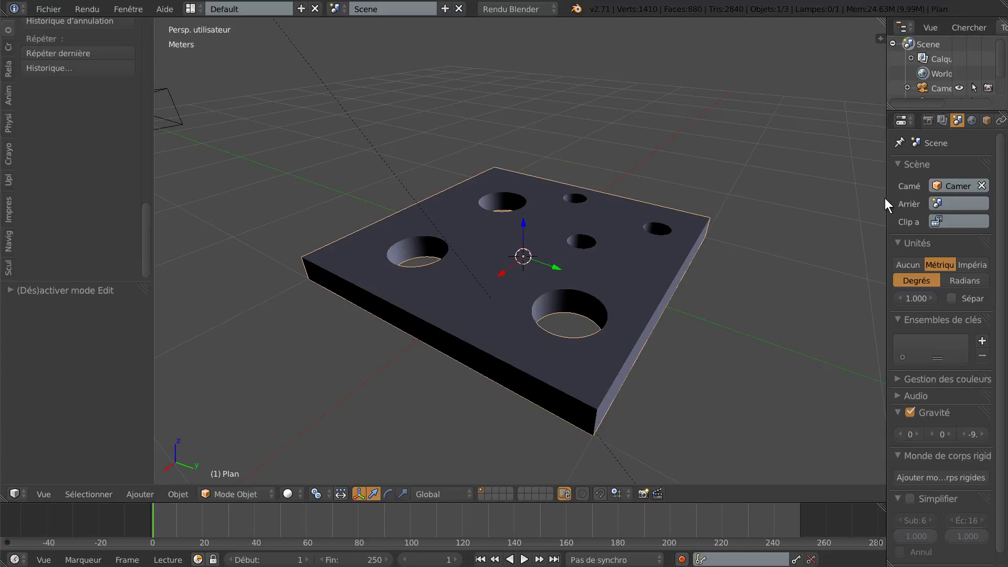
Widen the properties editor so its labels are readable, and examine the finished plate from several sides
left_click_drag(883, 197, 831, 226)
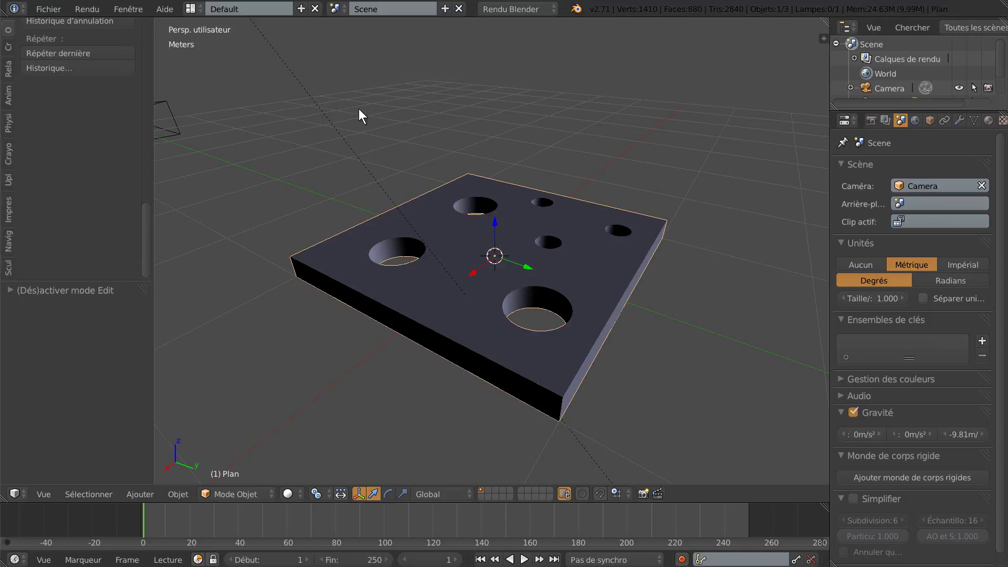
middle_click_drag(383, 96, 436, 103)
middle_click_drag(682, 121, 518, 194)
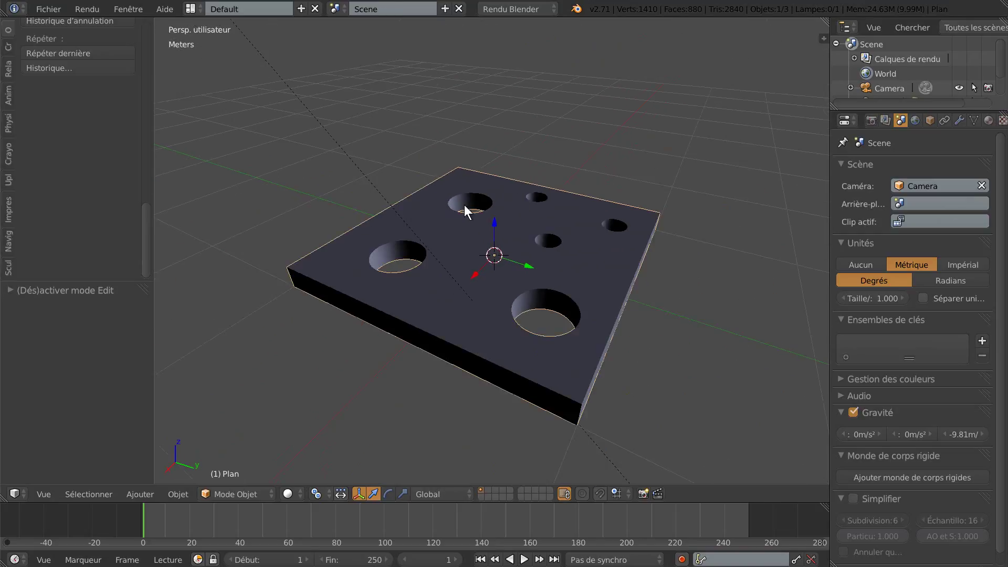
middle_click_drag(304, 211, 333, 209)
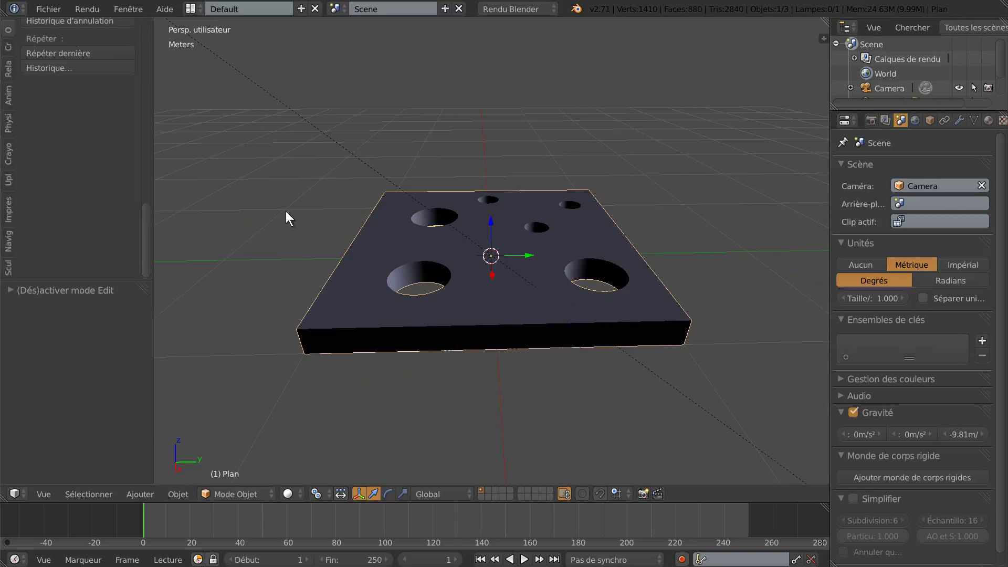
middle_click_drag(661, 137, 649, 158)
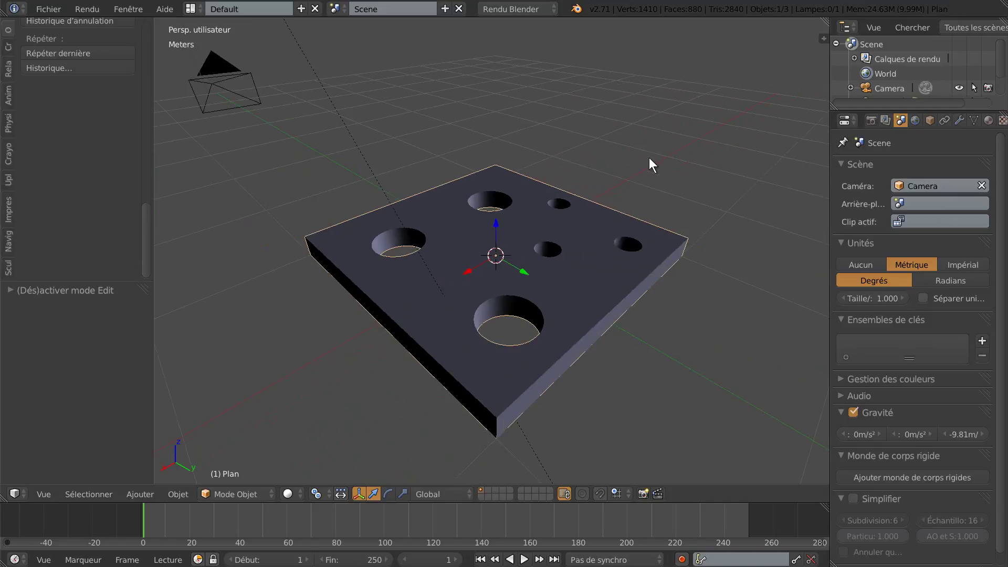
middle_click_drag(463, 150, 505, 146)
scroll(506, 149, "up", 3)
scroll(506, 149, "down", 2)
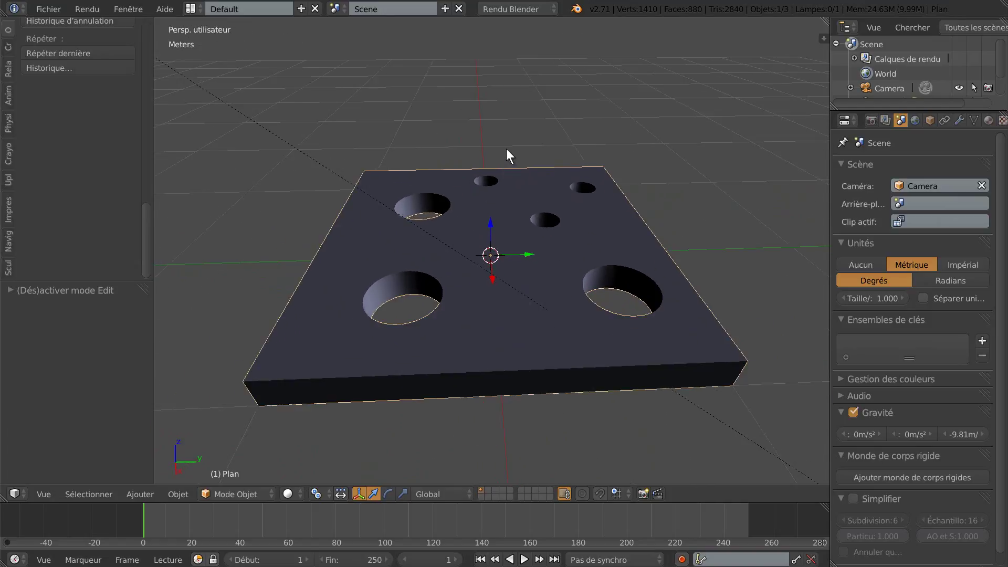